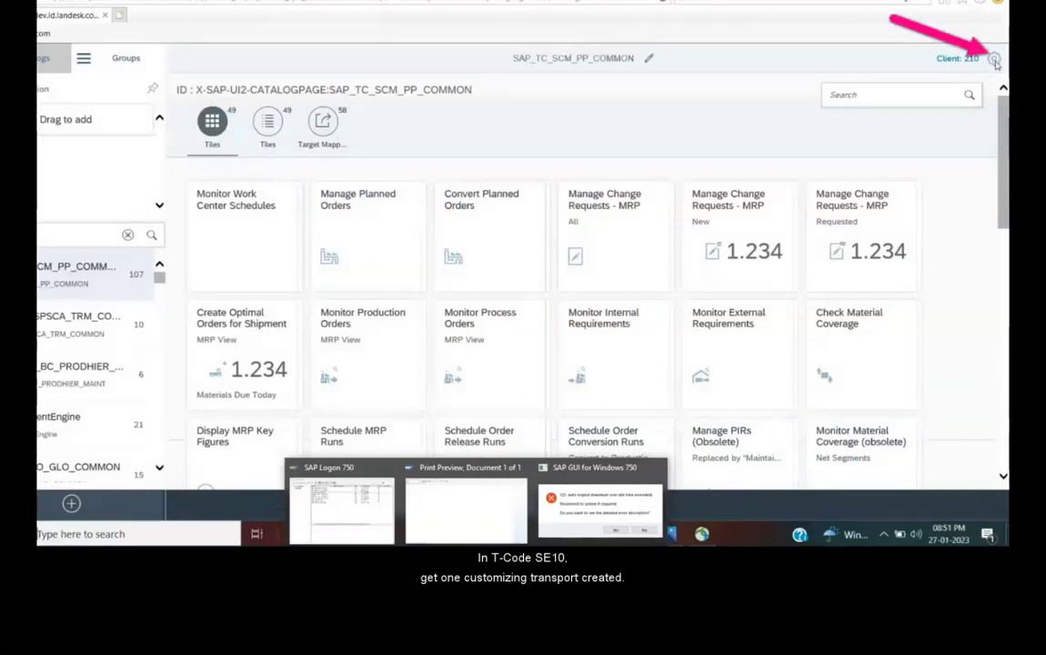
# - Assign the customizing request ID1K907270 - IVT:SEC: Test role instead of treating changes as local objects
pyautogui.click(996, 59)
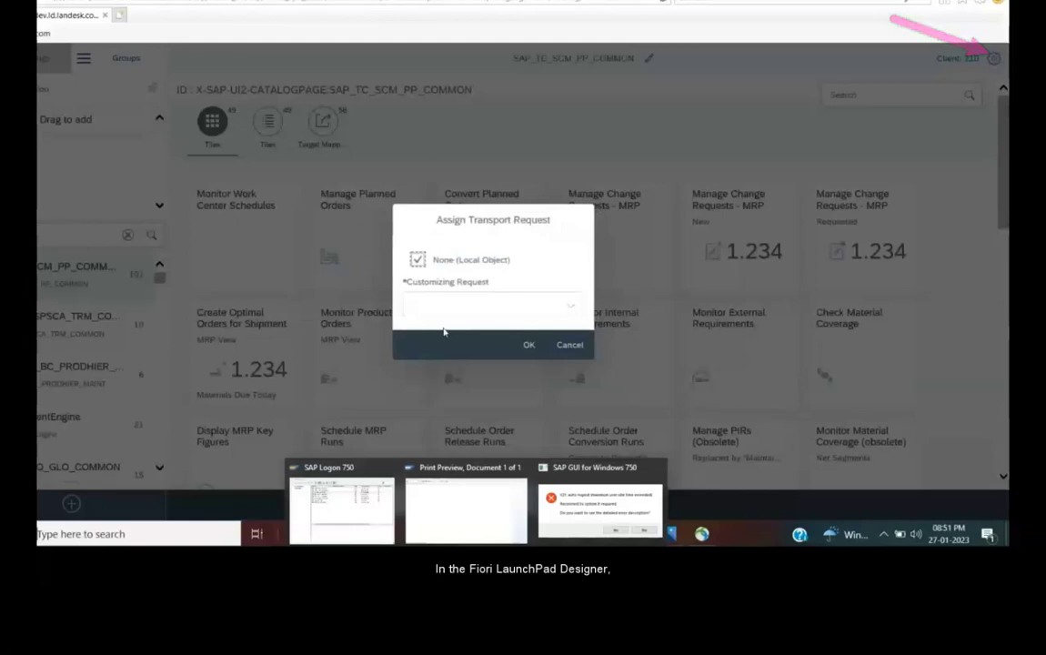
pyautogui.click(418, 259)
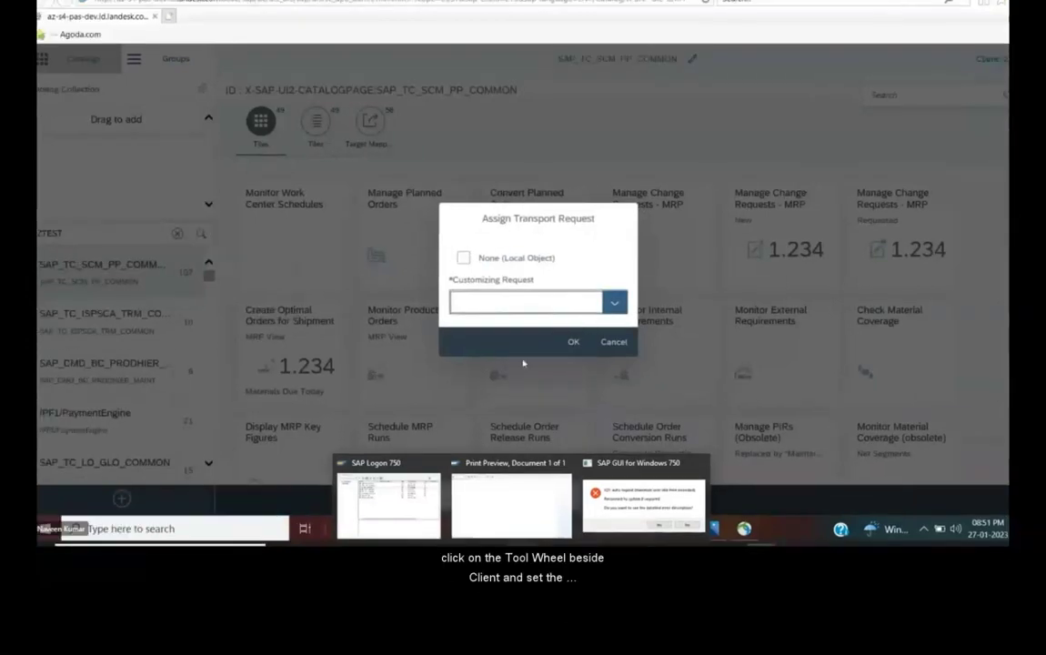
pyautogui.click(499, 351)
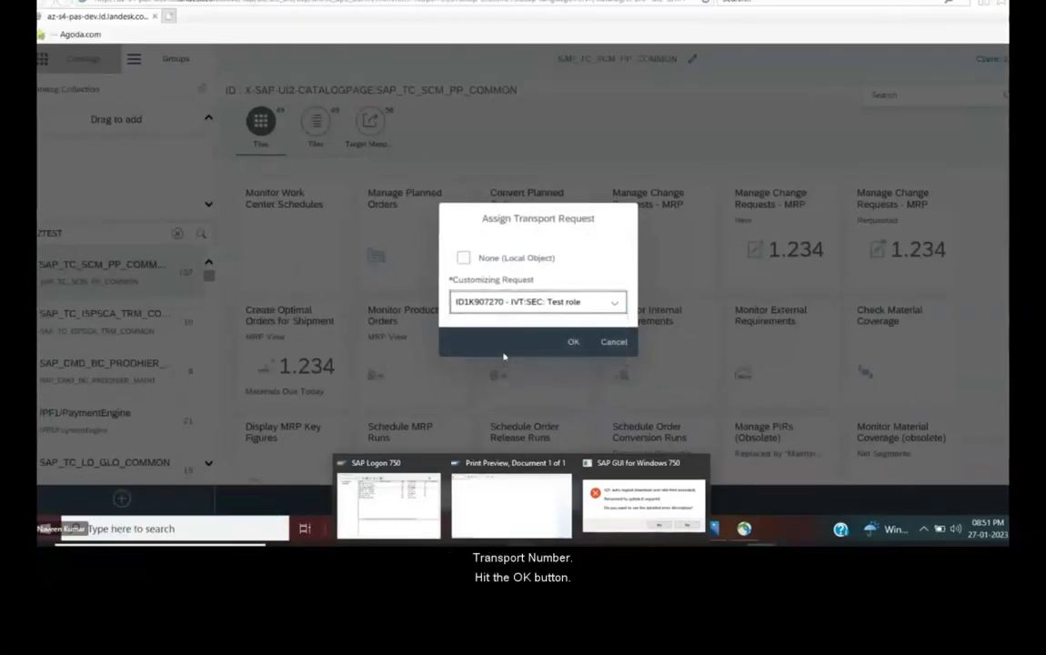
pyautogui.click(573, 342)
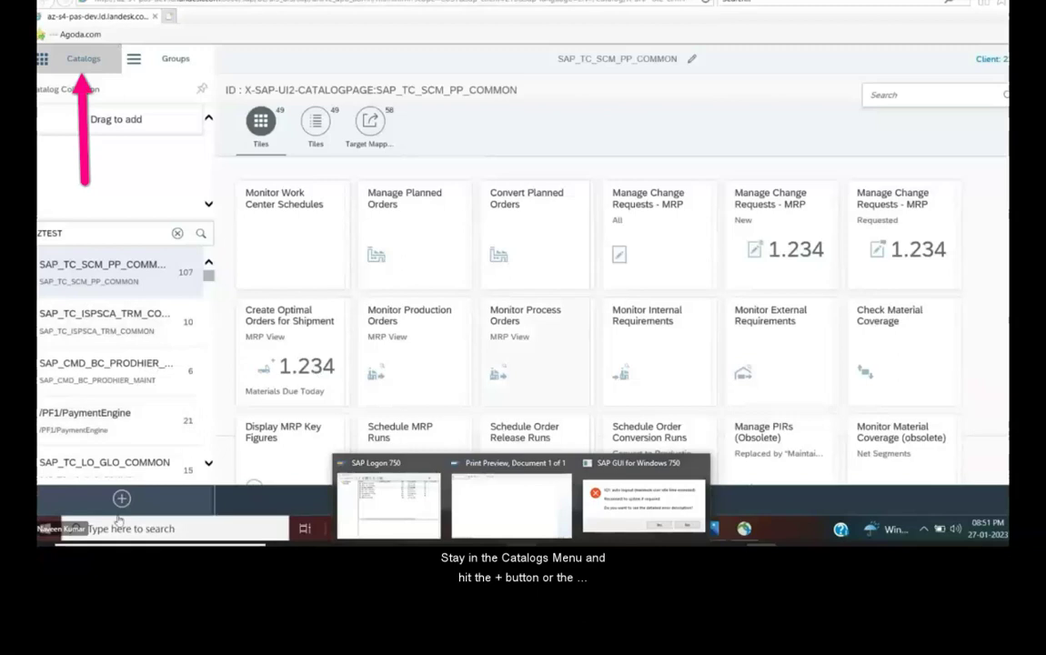
# - Create a standard catalog with the title ZTEST and the ID ZTEST
pyautogui.click(121, 499)
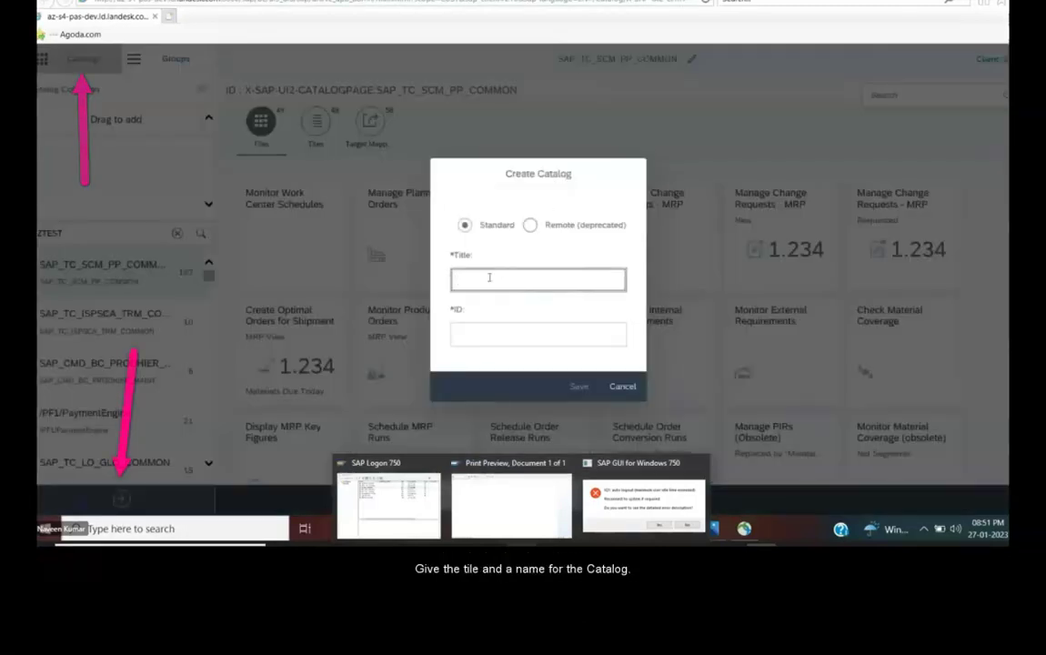
pyautogui.write('ZTEST')
pyautogui.click(483, 334)
pyautogui.write('ZTEST')
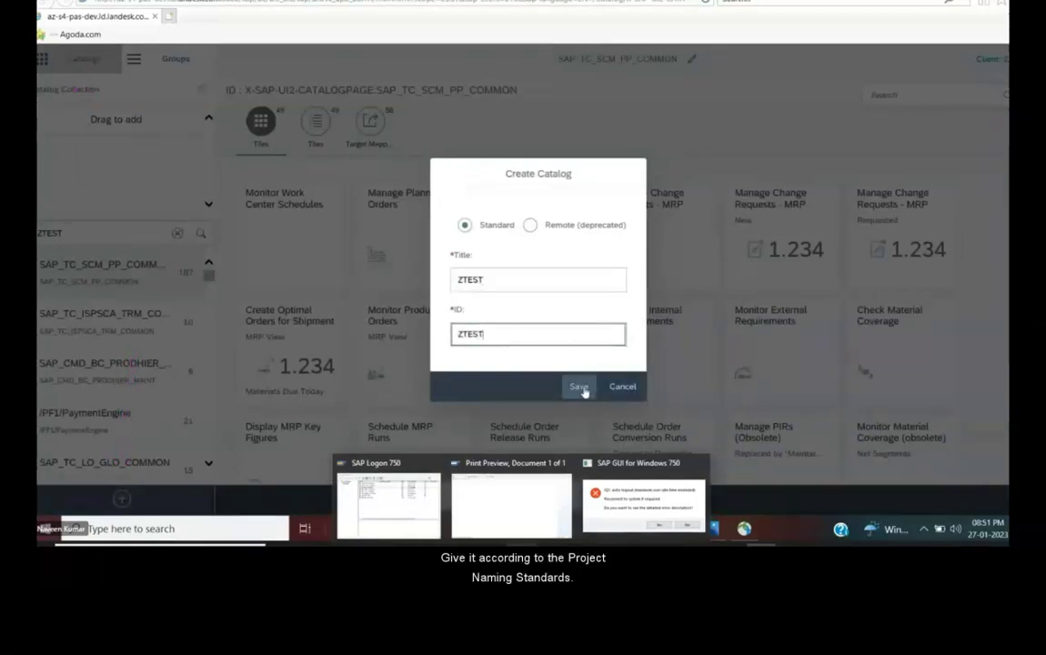
pyautogui.click(583, 388)
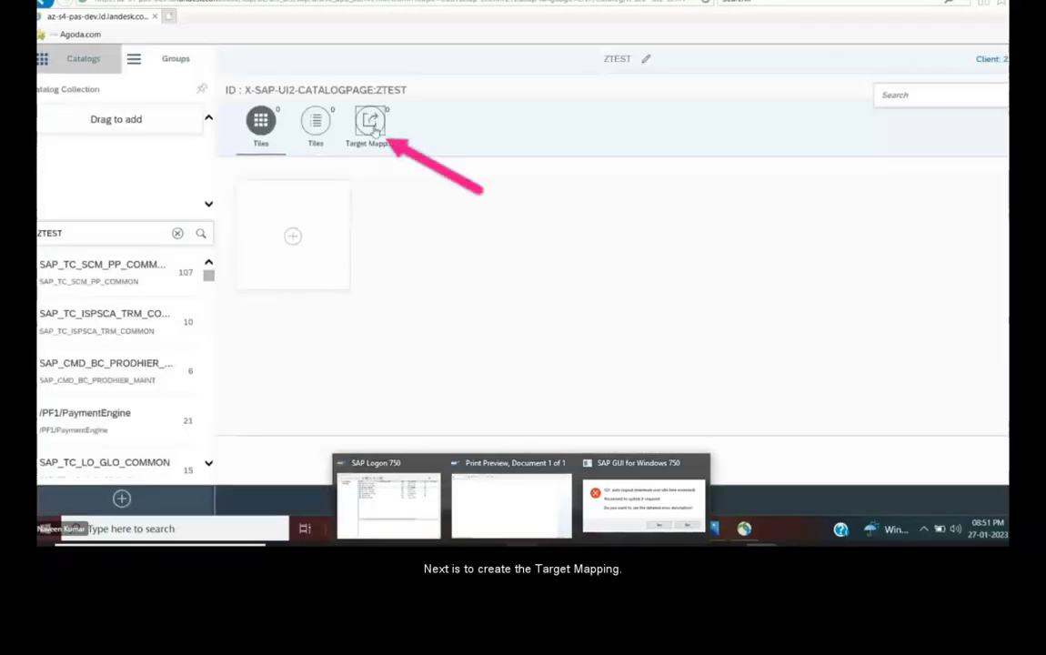
# - Create a target mapping in the ZTEST catalog and set its application type to Transaction
pyautogui.click(369, 123)
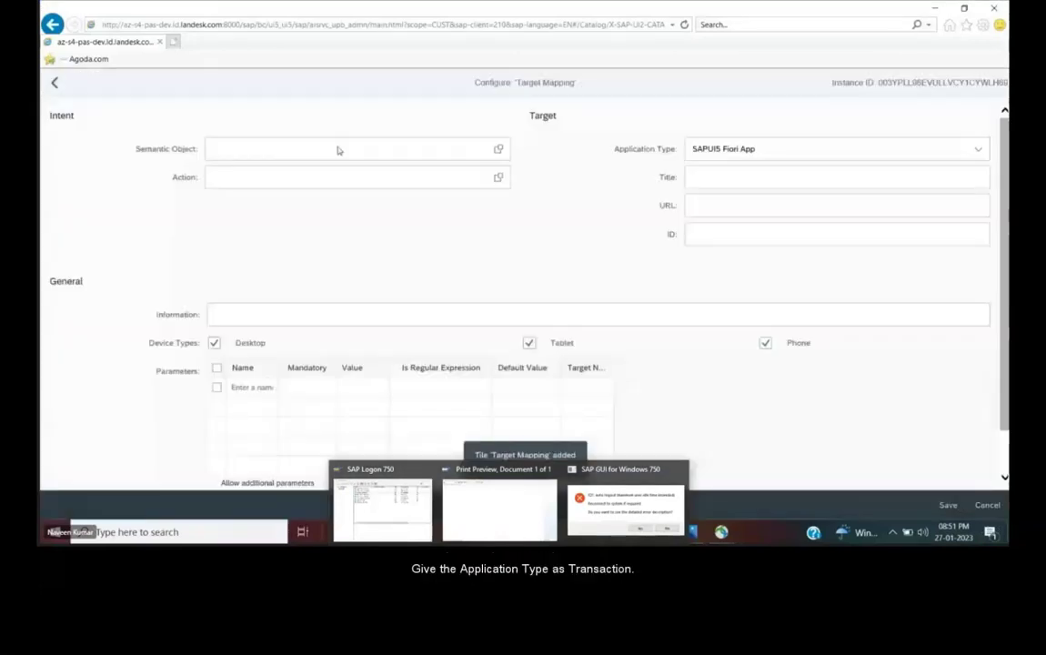
pyautogui.click(736, 148)
pyautogui.click(730, 220)
pyautogui.click(731, 221)
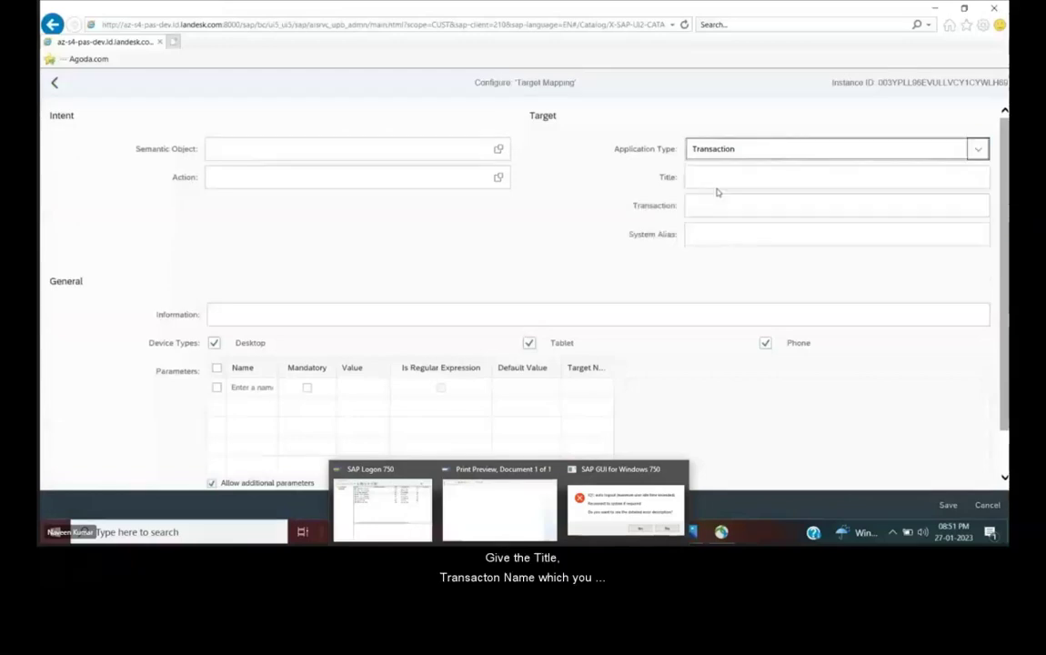
# - Give the target mapping the title Change Outbound Delivery and the transaction ZVL02N
pyautogui.click(715, 180)
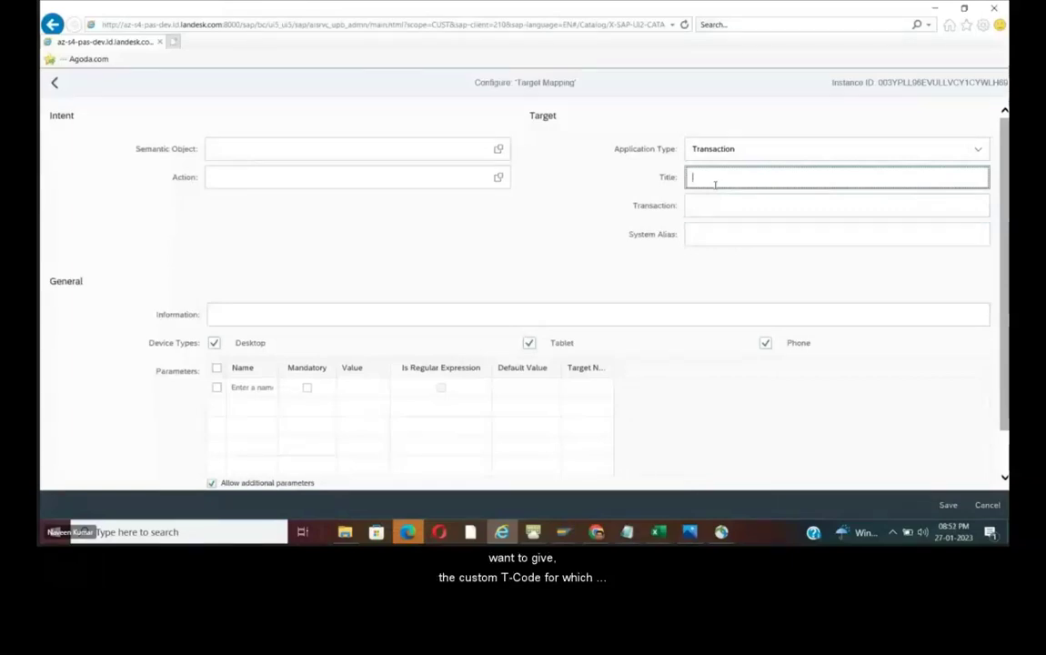
pyautogui.write('Change Ino')
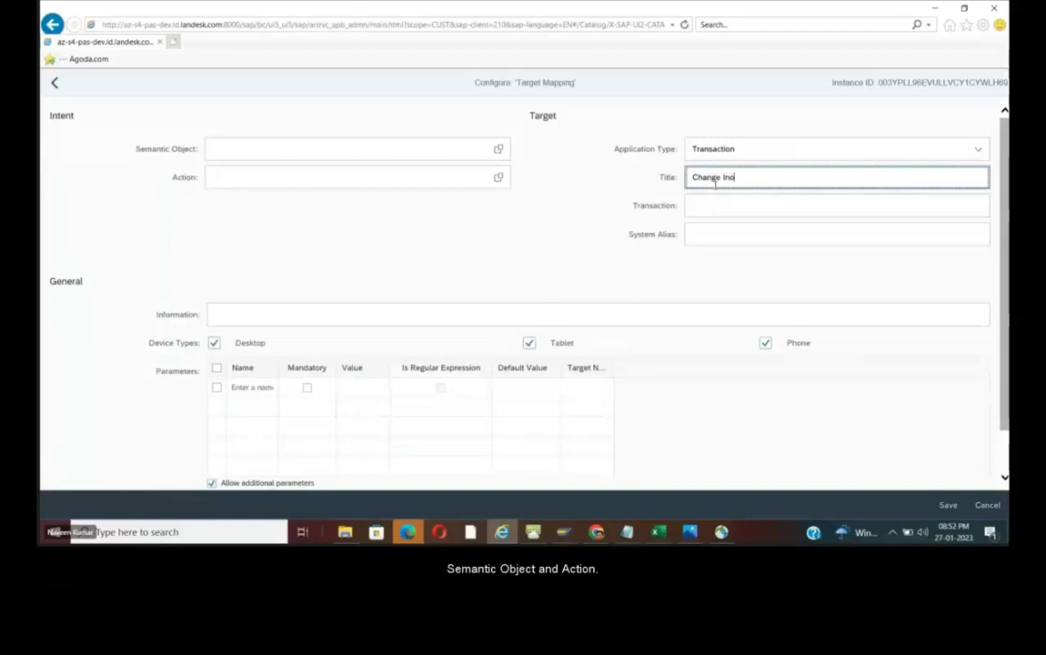
pyautogui.press('BackSpace')
pyautogui.write('bound')
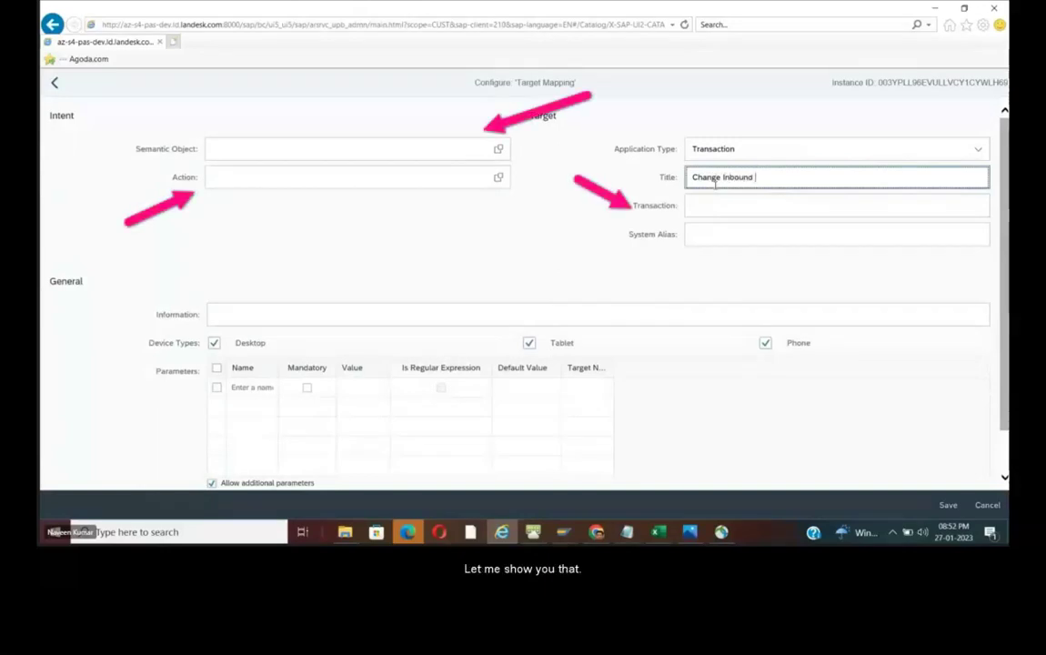
pyautogui.press('BackSpace')
pyautogui.press('BackSpace')
pyautogui.press('BackSpace')
pyautogui.press('BackSpace')
pyautogui.press('BackSpace')
pyautogui.press('BackSpace')
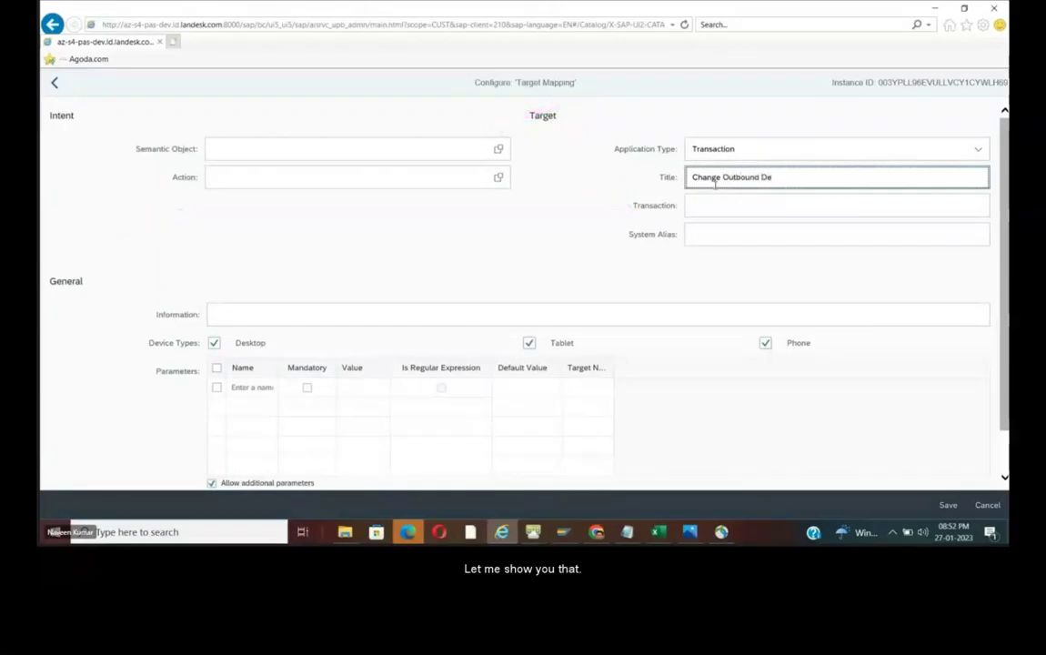
pyautogui.write('livery')
pyautogui.click(712, 206)
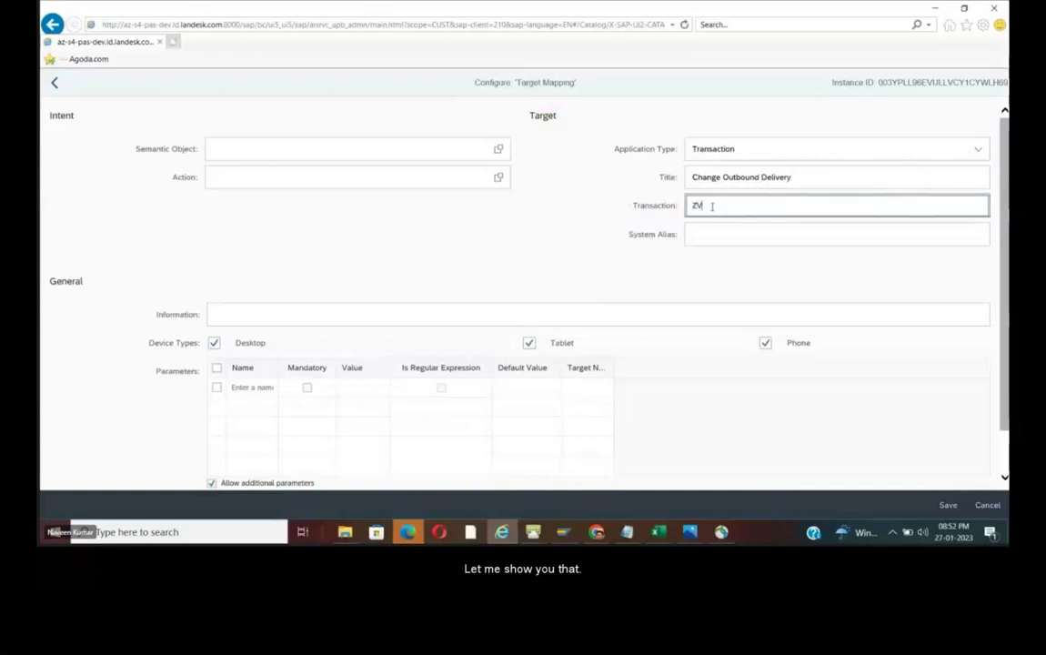
pyautogui.click(700, 236)
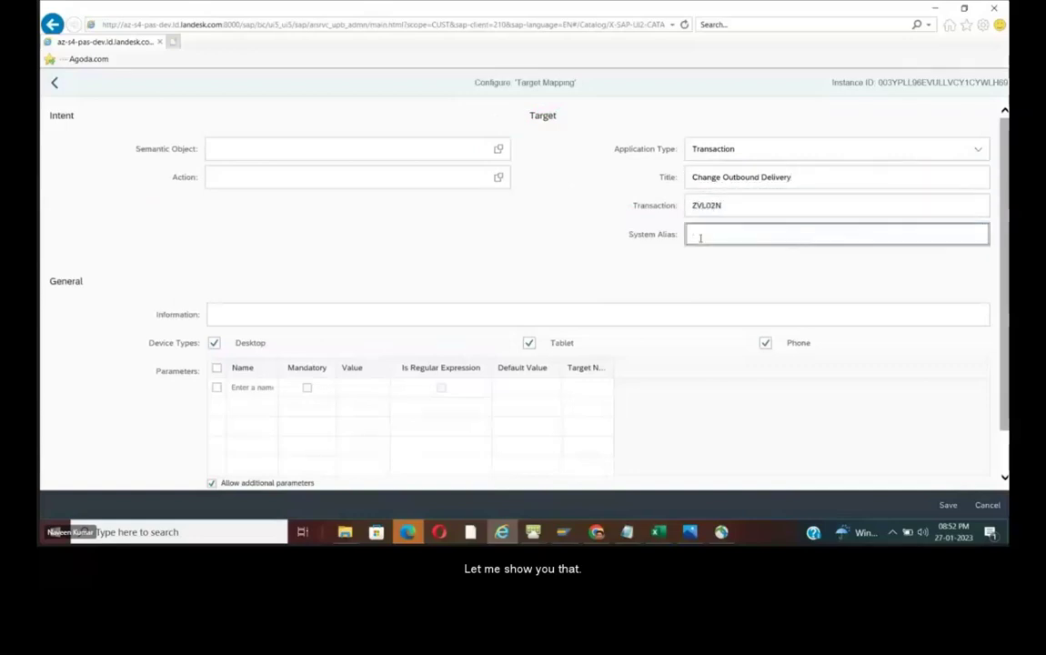
# - Set the target mapping's semantic object to OutboundDelivery and its action to change
pyautogui.click(267, 156)
pyautogui.write('outboundDelivery')
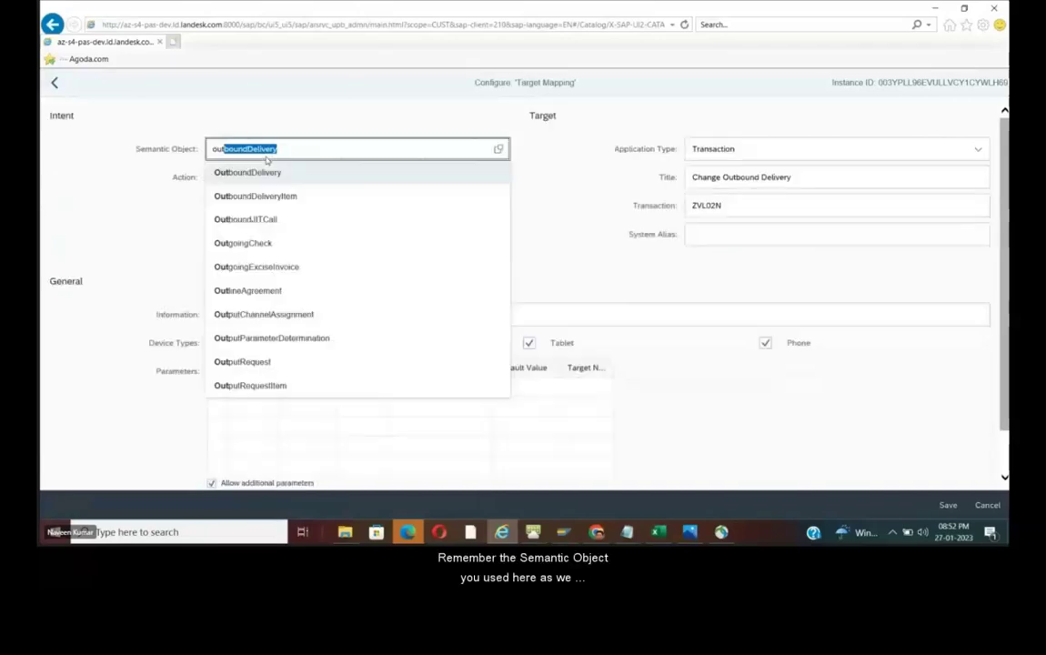
pyautogui.click(269, 171)
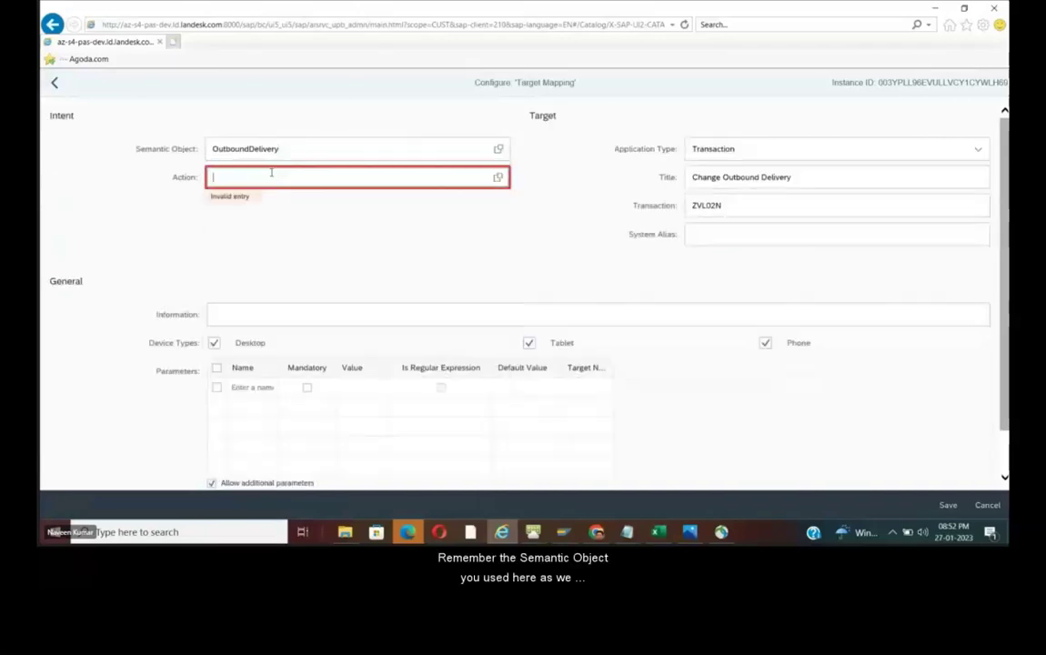
pyautogui.click(497, 177)
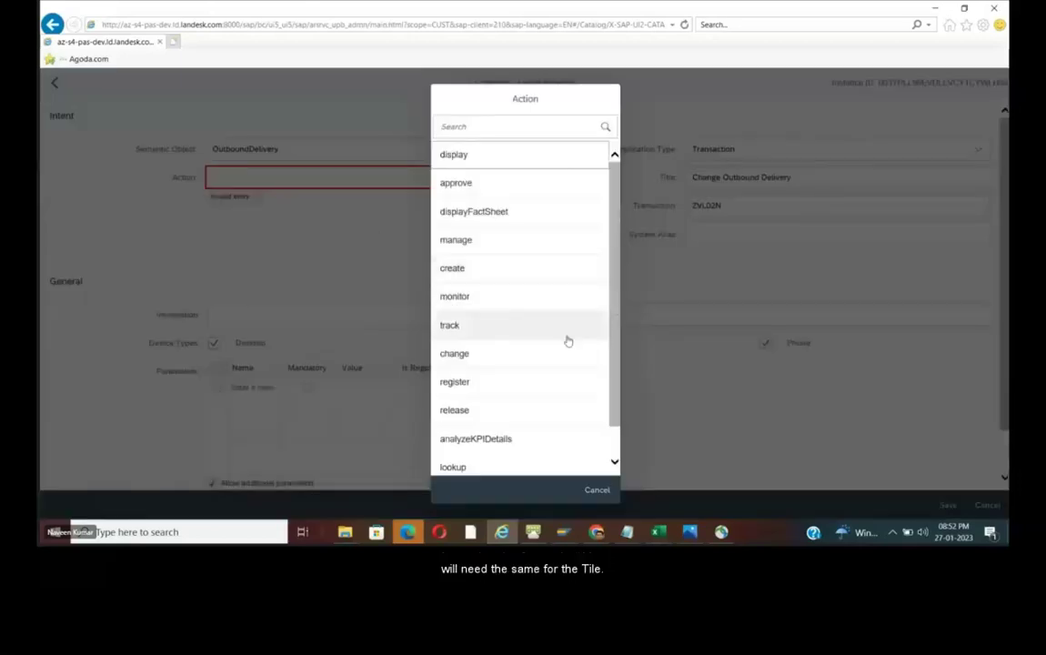
pyautogui.click(476, 360)
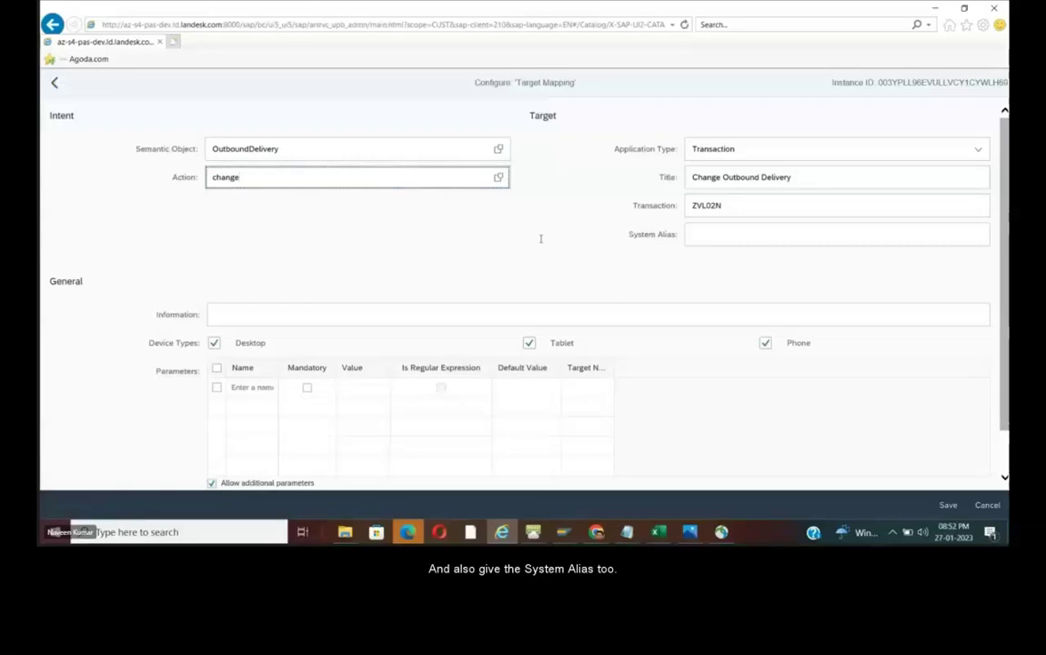
# - Set the system alias to #OutboundDelivery-change and save the target mapping
pyautogui.click(722, 237)
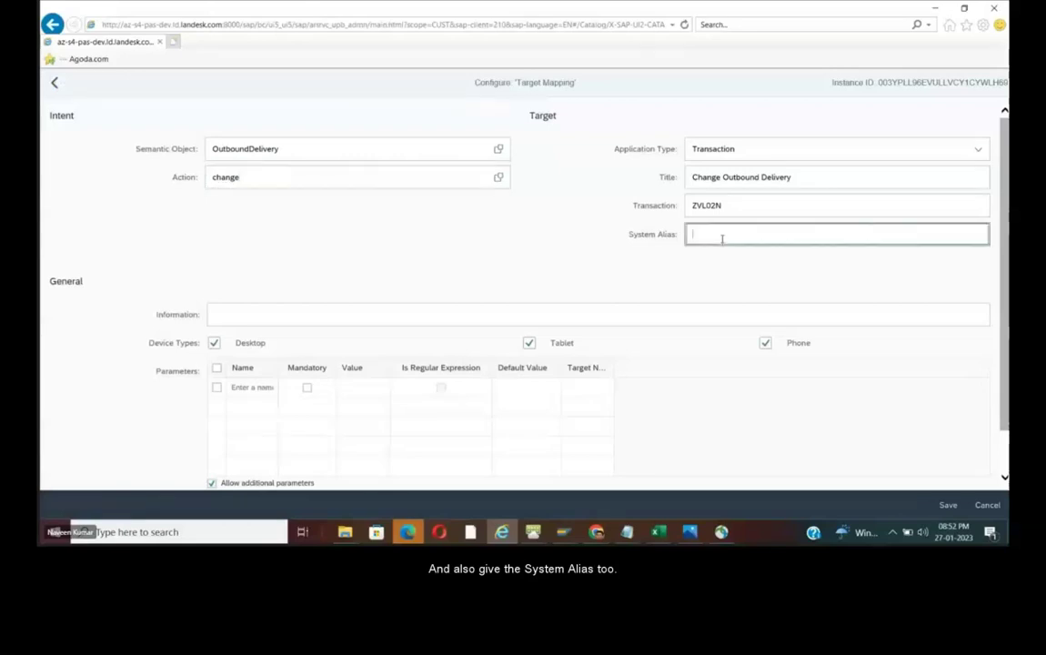
pyautogui.write('#Out')
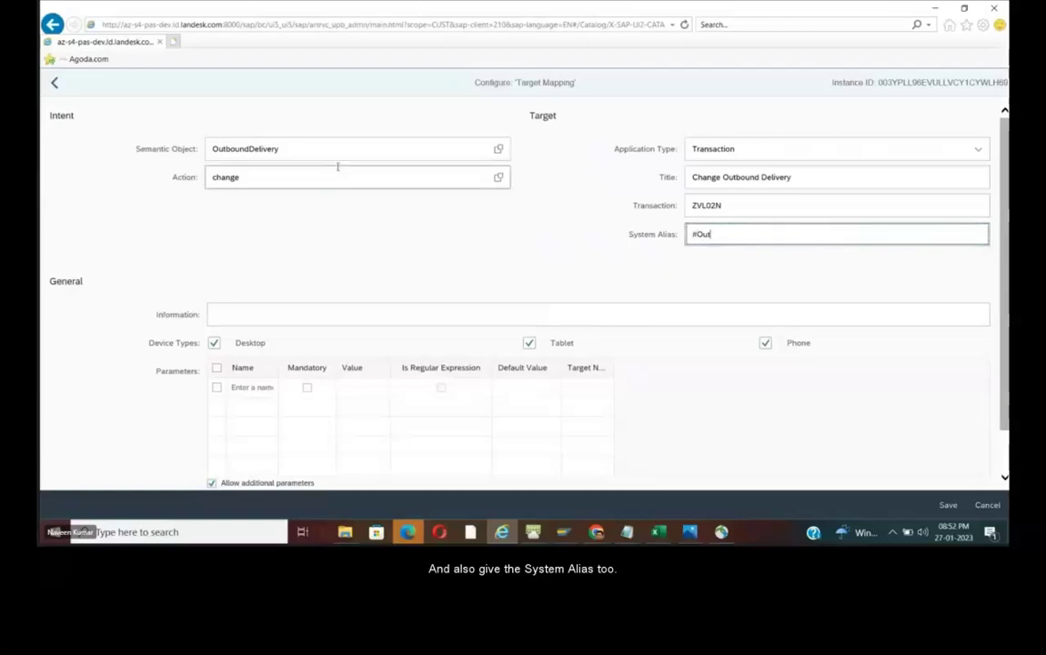
pyautogui.click(285, 150)
pyautogui.moveTo(288, 153); pyautogui.dragTo(186, 153)
pyautogui.hotkey('ctrl', 'c')
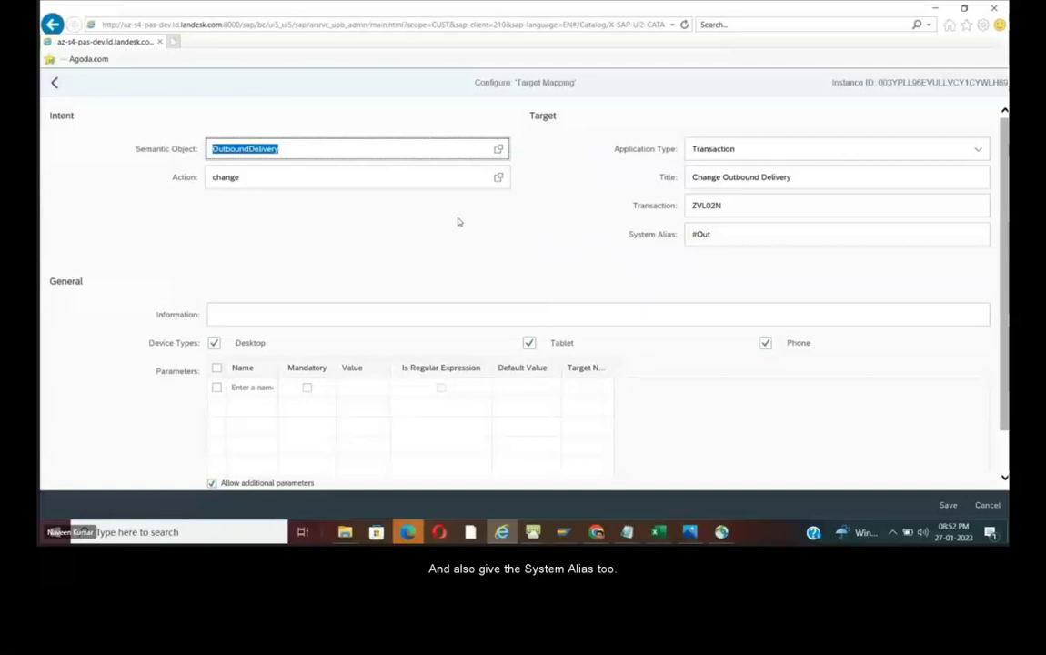
pyautogui.click(719, 232)
pyautogui.hotkey('ctrl', 'a')
pyautogui.write('#')
pyautogui.hotkey('ctrl', 'v')
pyautogui.write('-cah')
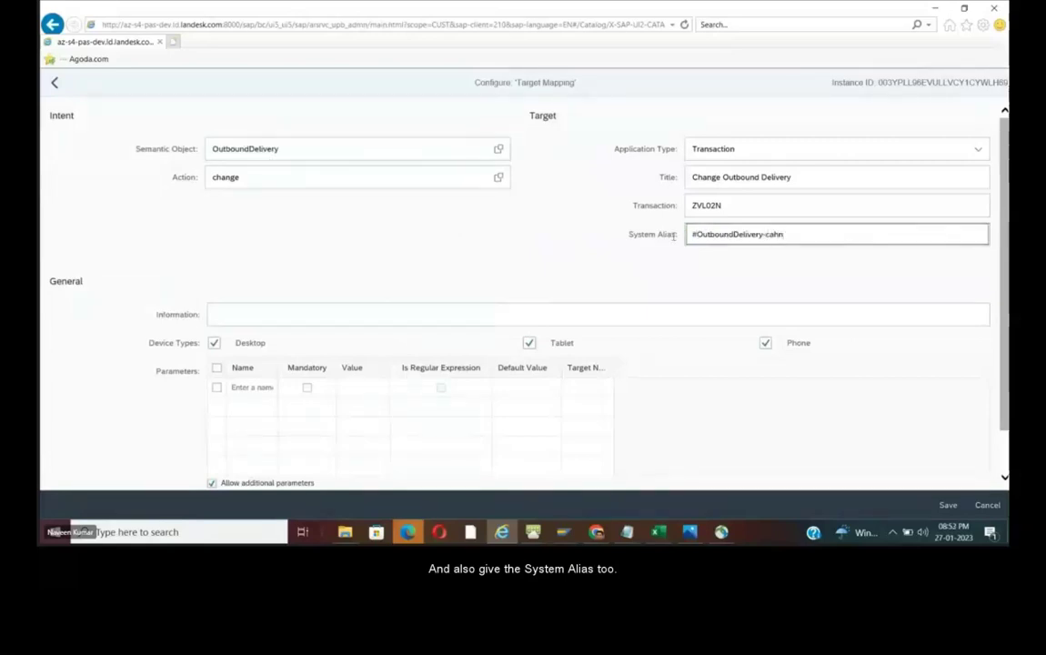
pyautogui.press('BackSpace')
pyautogui.press('BackSpace')
pyautogui.press('BackSpace')
pyautogui.write('hange')
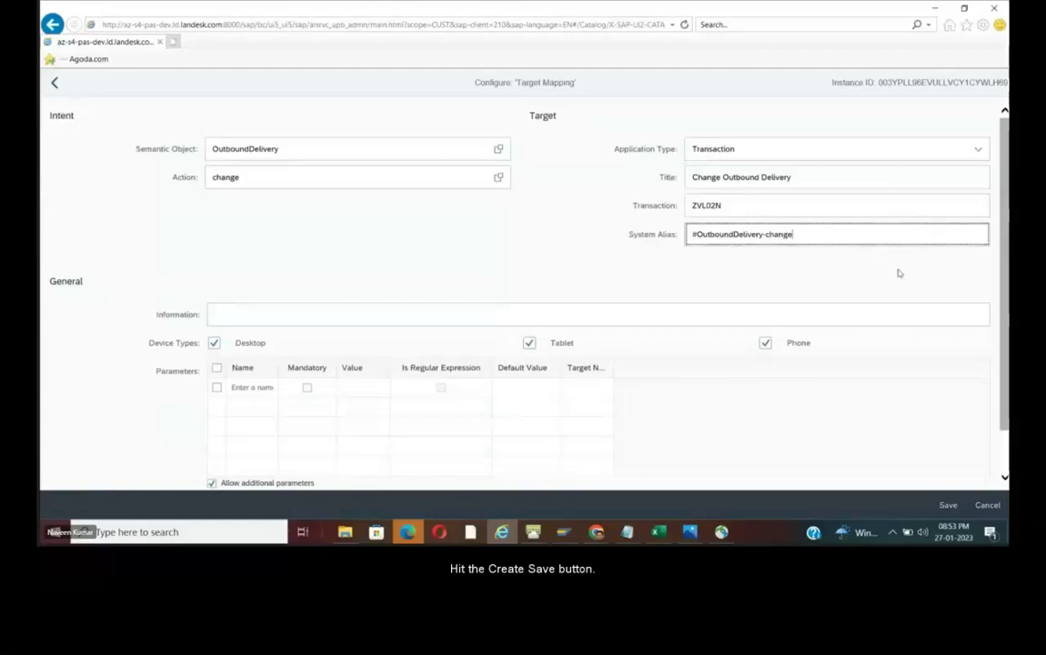
pyautogui.scroll(-1, 948, 434)
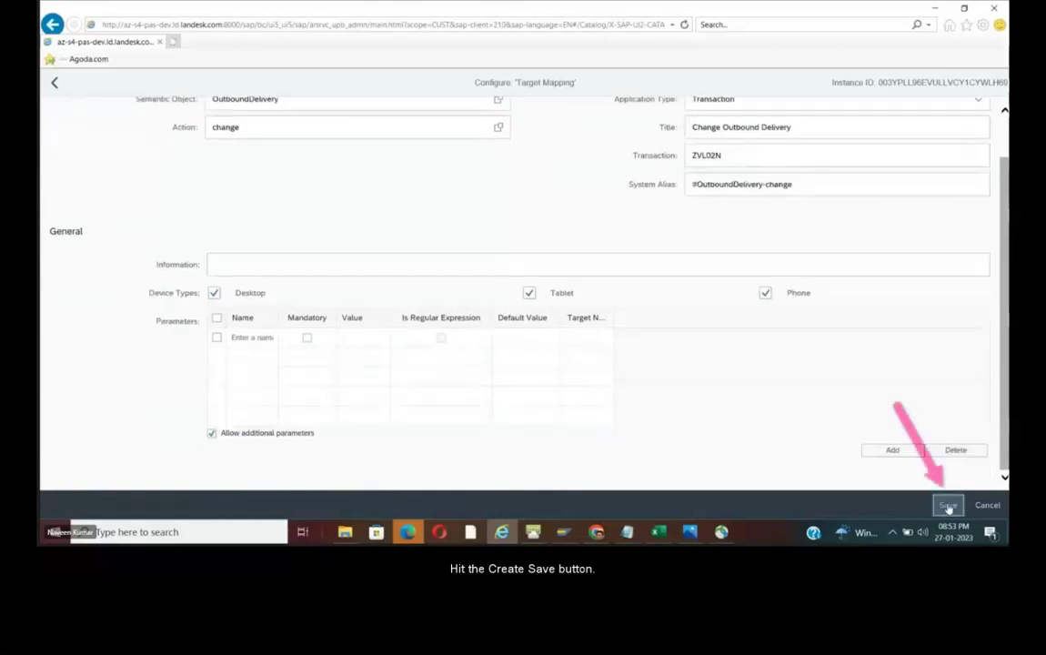
pyautogui.click(948, 506)
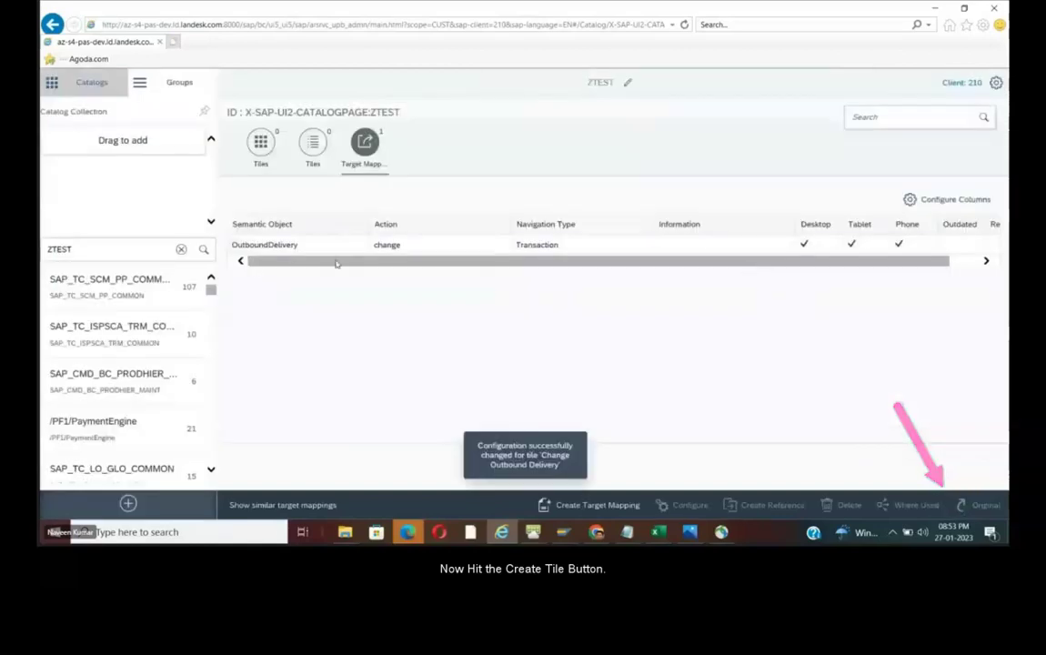
# - Add a static App Launcher tile to the ZTEST catalog and title it Change Outbound Delivery
pyautogui.click(261, 143)
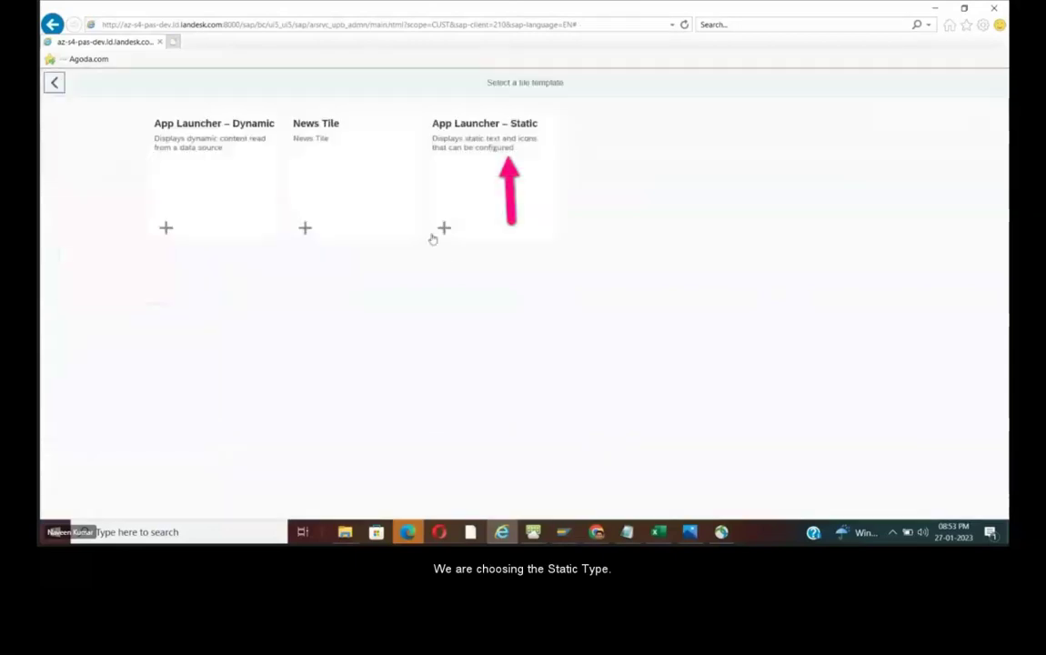
pyautogui.click(470, 209)
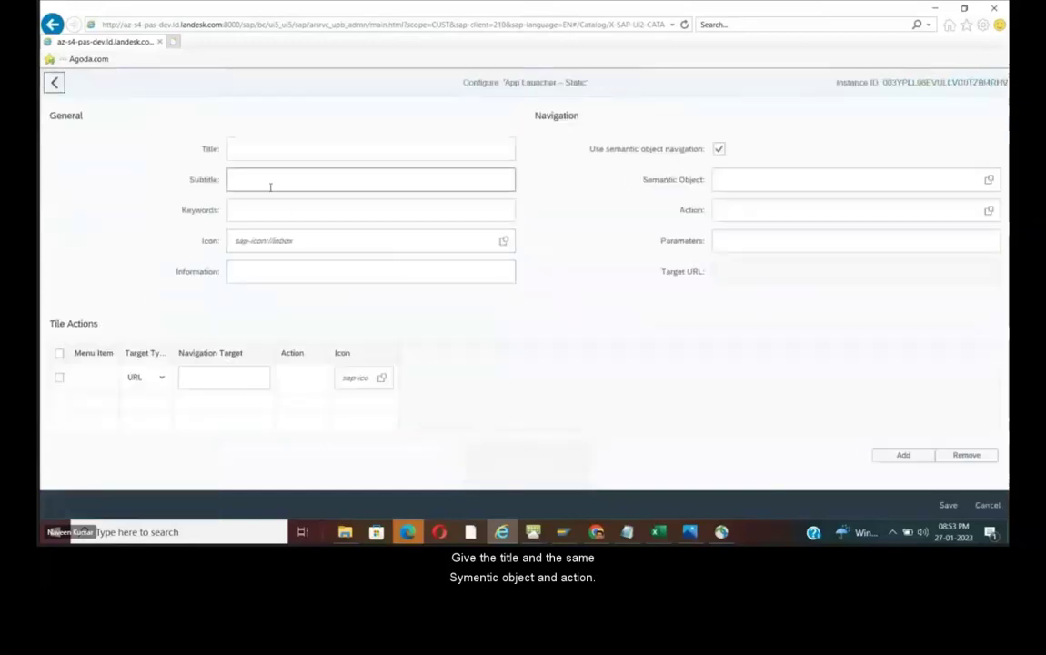
pyautogui.click(251, 151)
pyautogui.write('Chnge')
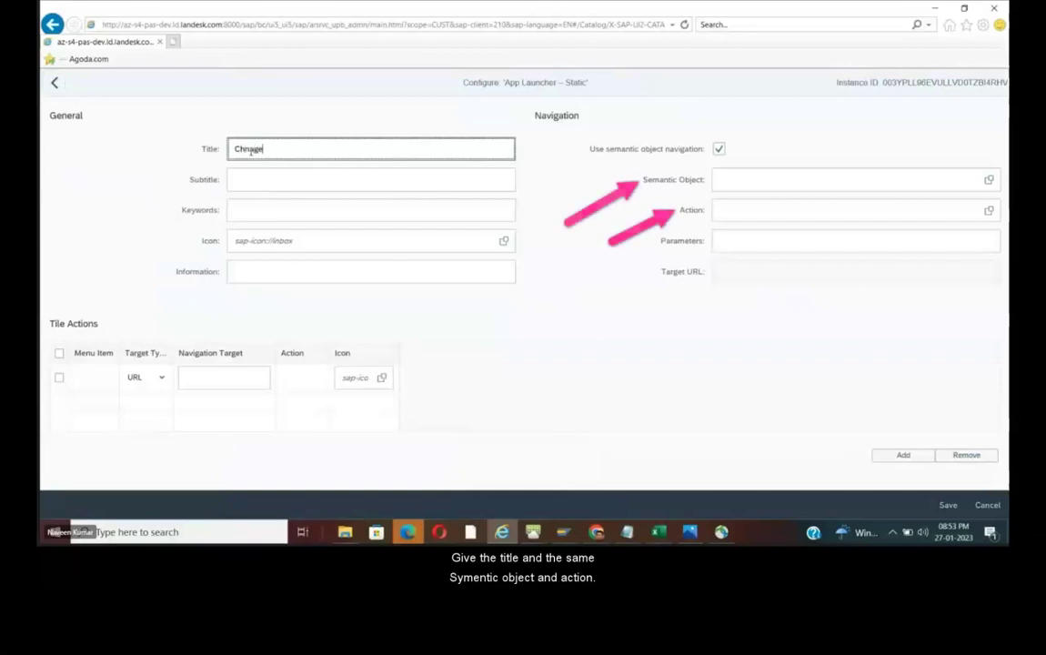
pyautogui.press('BackSpace')
pyautogui.press('BackSpace')
pyautogui.press('BackSpace')
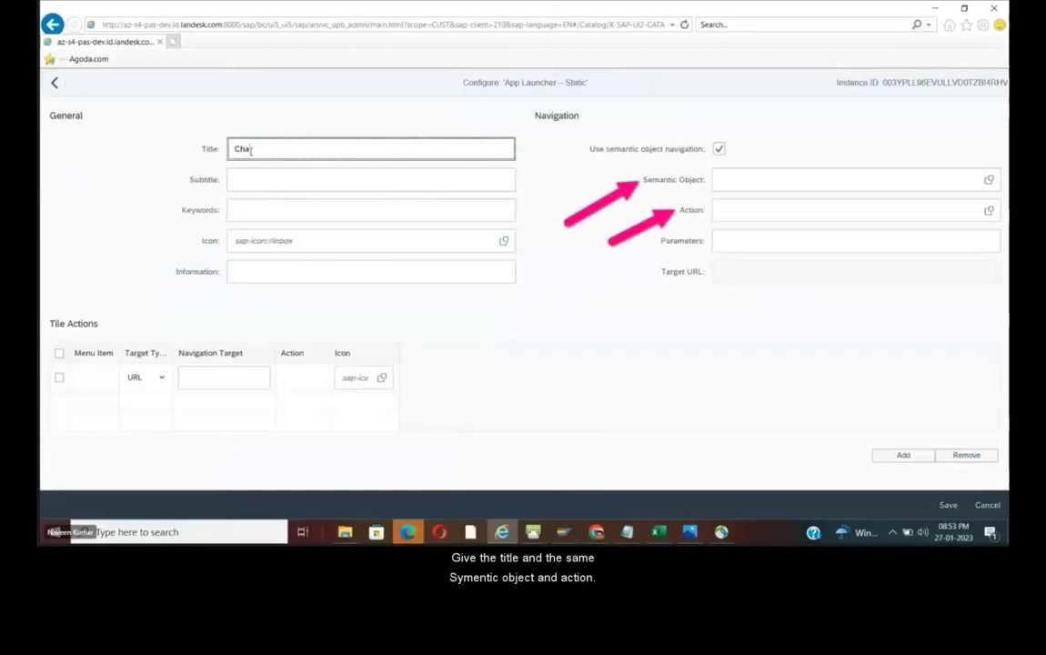
pyautogui.write('ange OUtbnd')
pyautogui.press('BackSpace')
pyautogui.press('BackSpace')
pyautogui.press('BackSpace')
pyautogui.press('BackSpace')
pyautogui.press('BackSpace')
pyautogui.write('utboun')
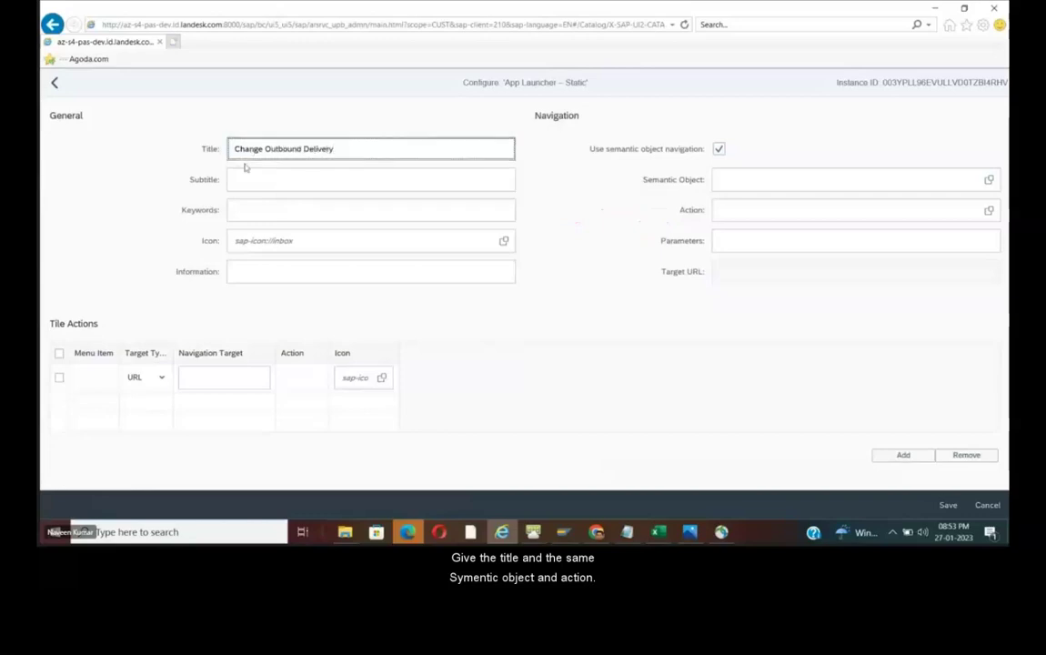
# - Set the tile's subtitle to ZVL02N
pyautogui.click(241, 176)
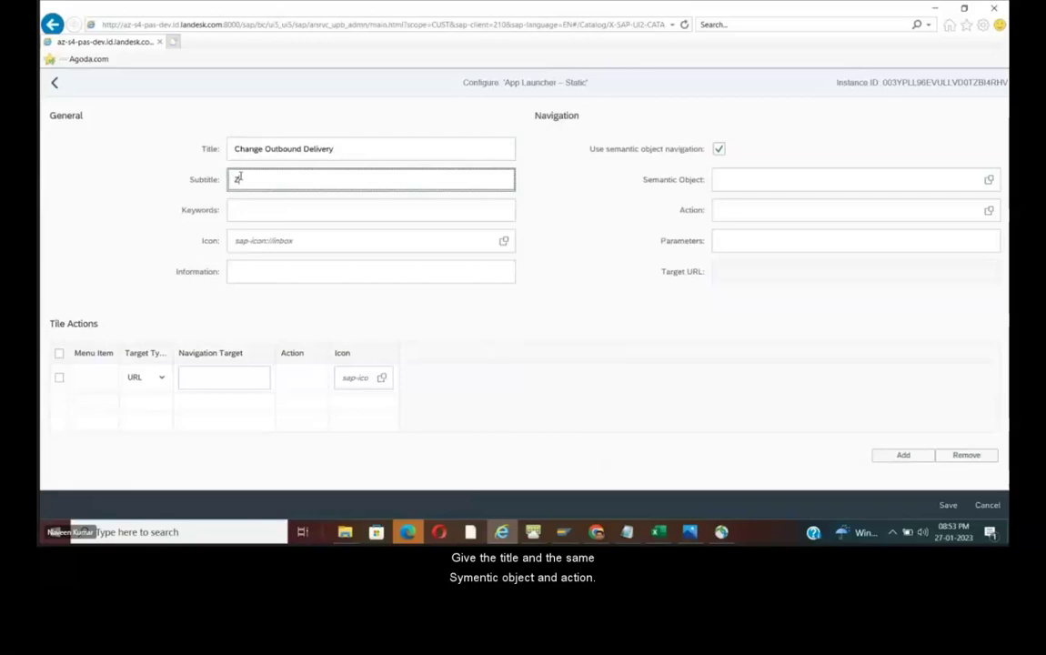
pyautogui.write('ZVL02N')
pyautogui.click(253, 271)
# - Set the tile's navigation to the semantic object OutboundDelivery with the action change
pyautogui.click(745, 185)
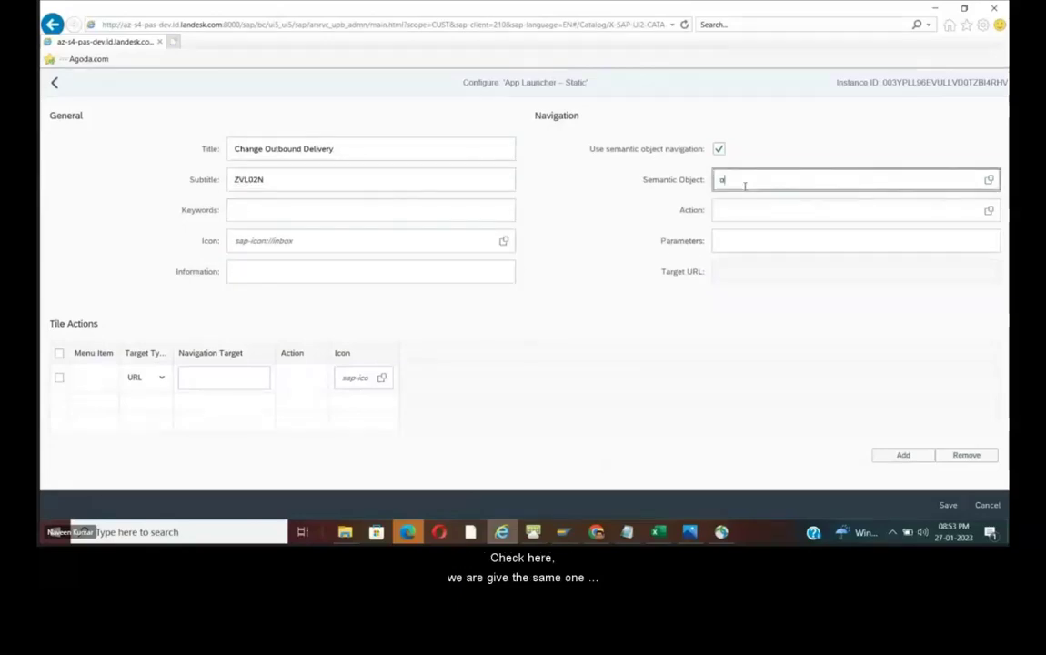
pyautogui.write('outboundDelivery')
pyautogui.press('End')
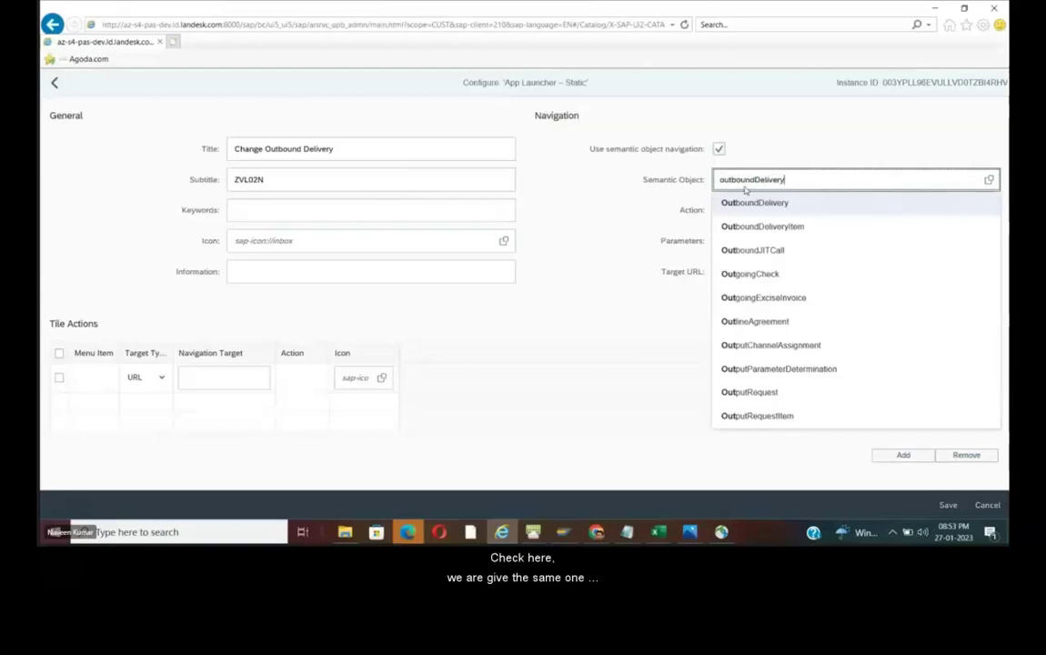
pyautogui.click(728, 202)
pyautogui.click(732, 209)
pyautogui.write('change')
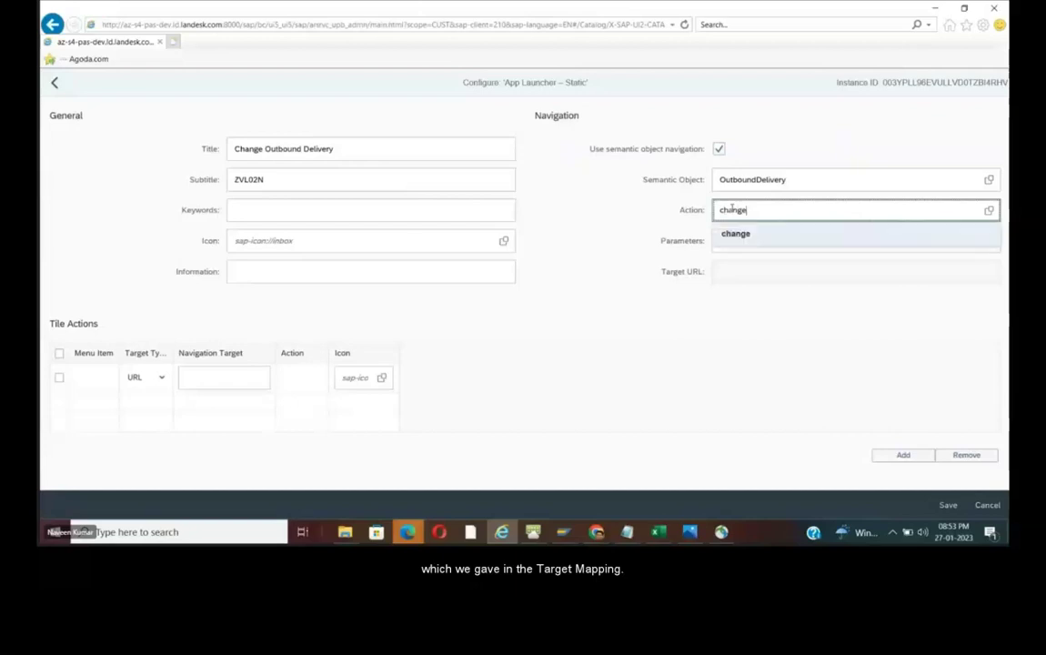
# - Confirm change as the tile's navigation action and set its keywords to Change Outbound Delivery
pyautogui.click(737, 231)
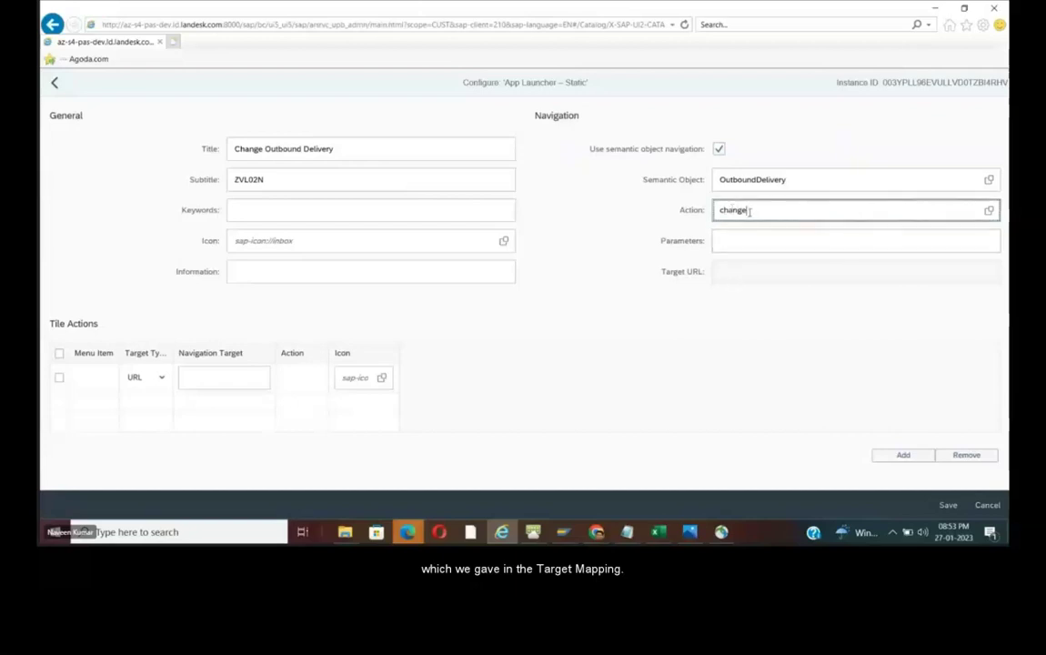
pyautogui.click(719, 242)
pyautogui.click(292, 227)
pyautogui.click(291, 215)
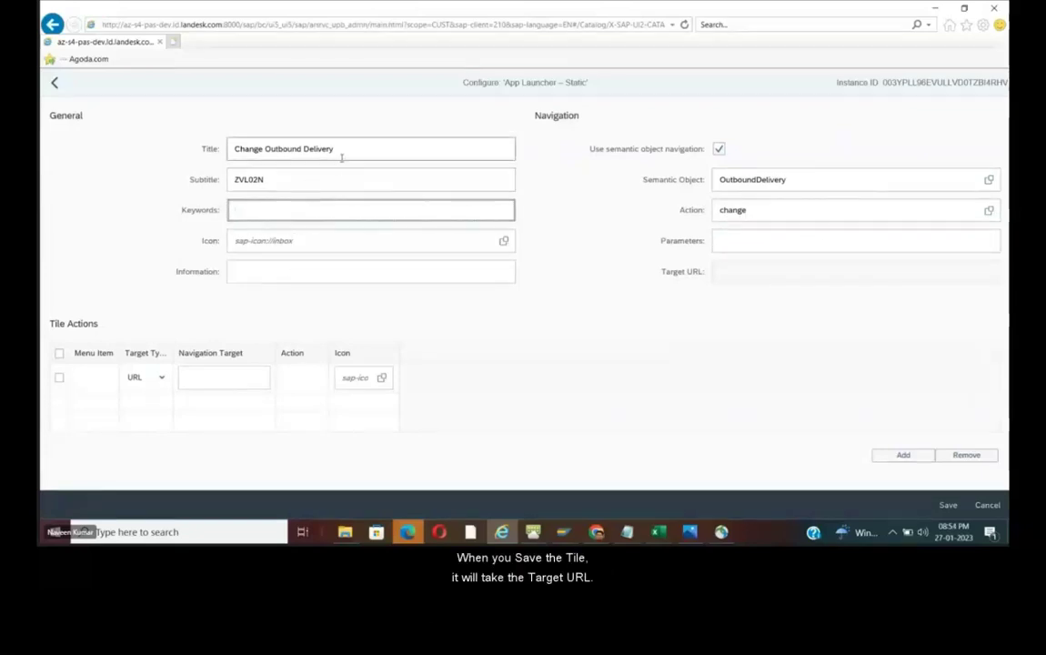
pyautogui.hotkey('shift', 'Tab')
pyautogui.hotkey('shift', 'Tab')
pyautogui.hotkey('ctrl', 'c')
pyautogui.click(252, 209)
pyautogui.hotkey('ctrl', 'v')
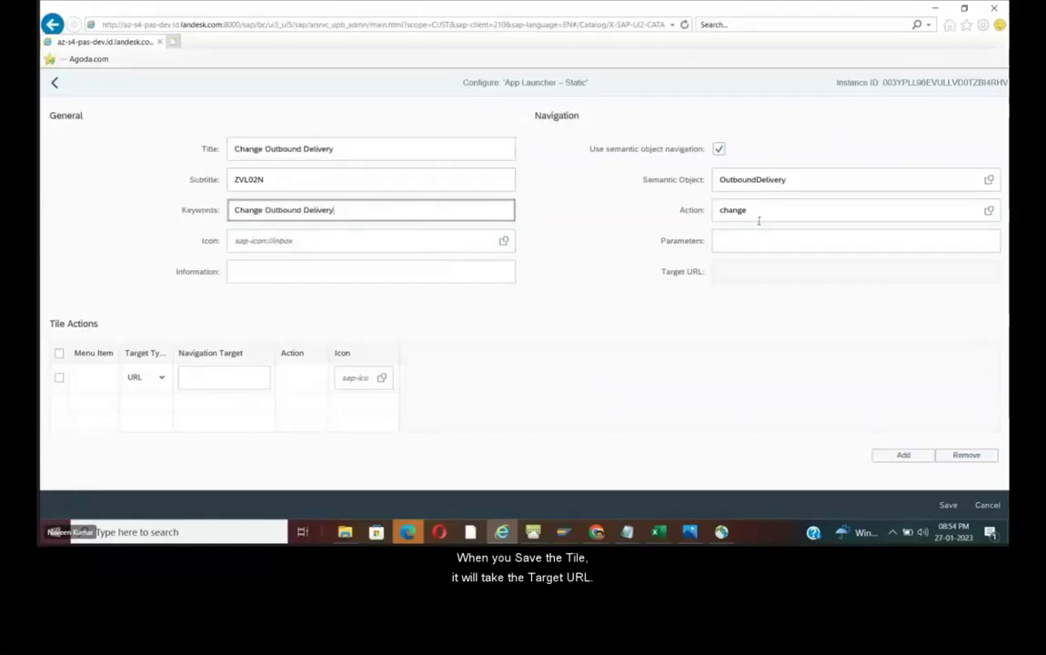
# - Check the tile's semantic object and action, leave the parameters empty, and save the tile configuration
pyautogui.click(776, 207)
pyautogui.click(741, 177)
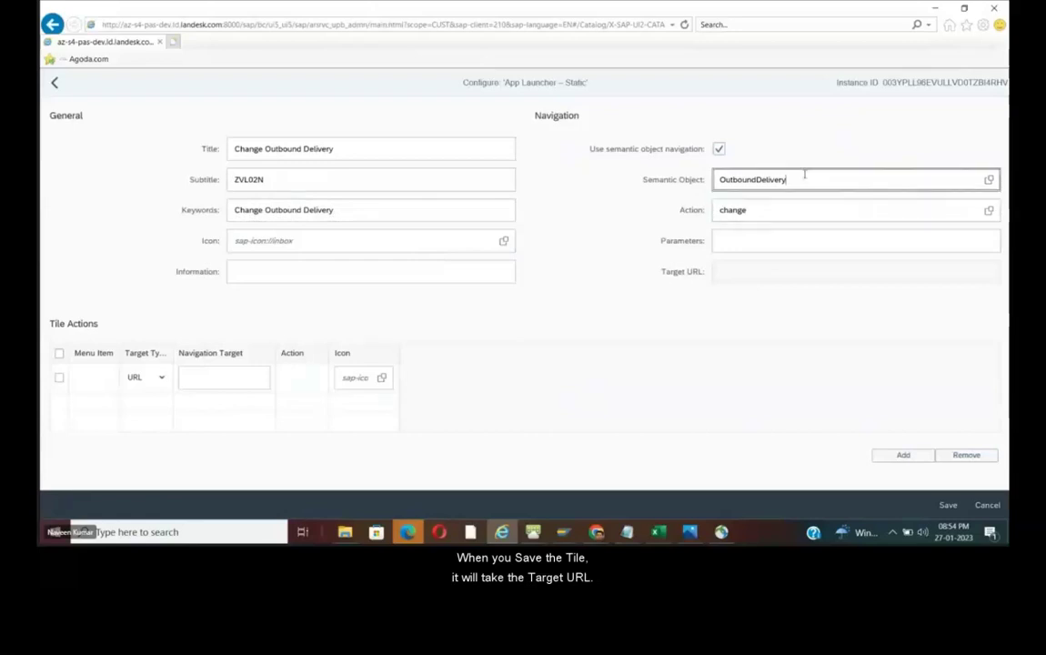
pyautogui.click(770, 210)
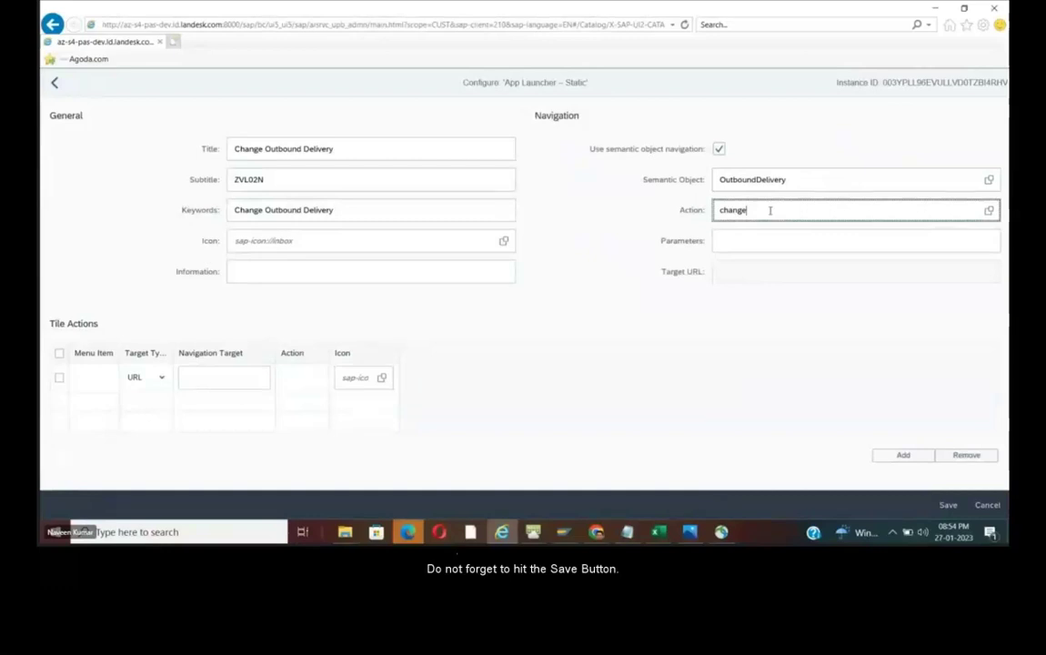
pyautogui.click(759, 238)
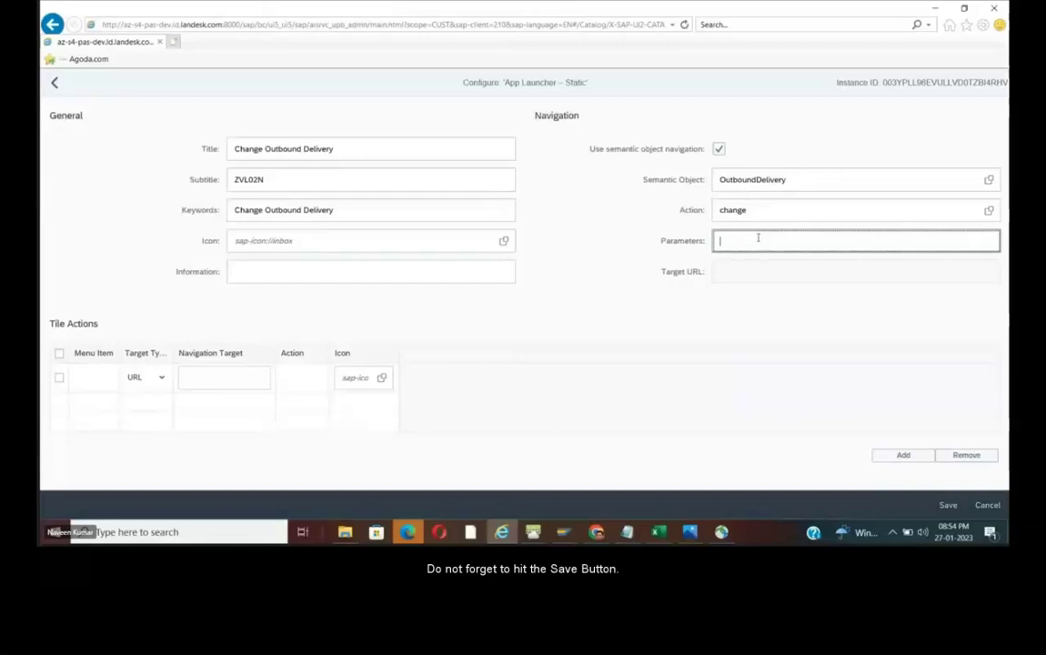
pyautogui.click(948, 505)
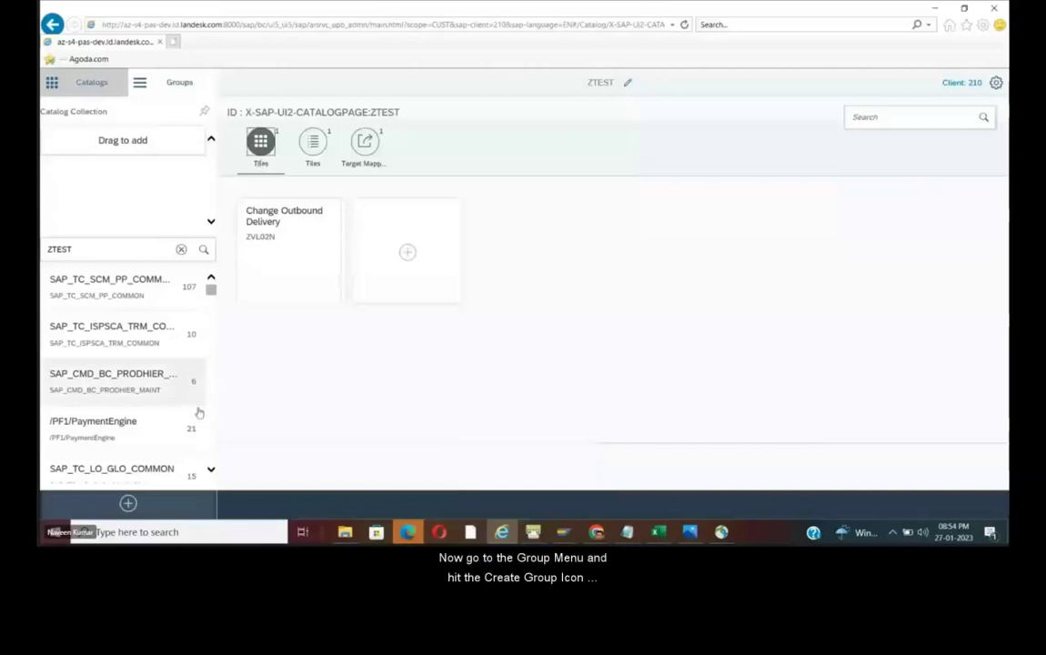
# - Create a new launchpad group with the title and ID ZTEST
pyautogui.click(178, 81)
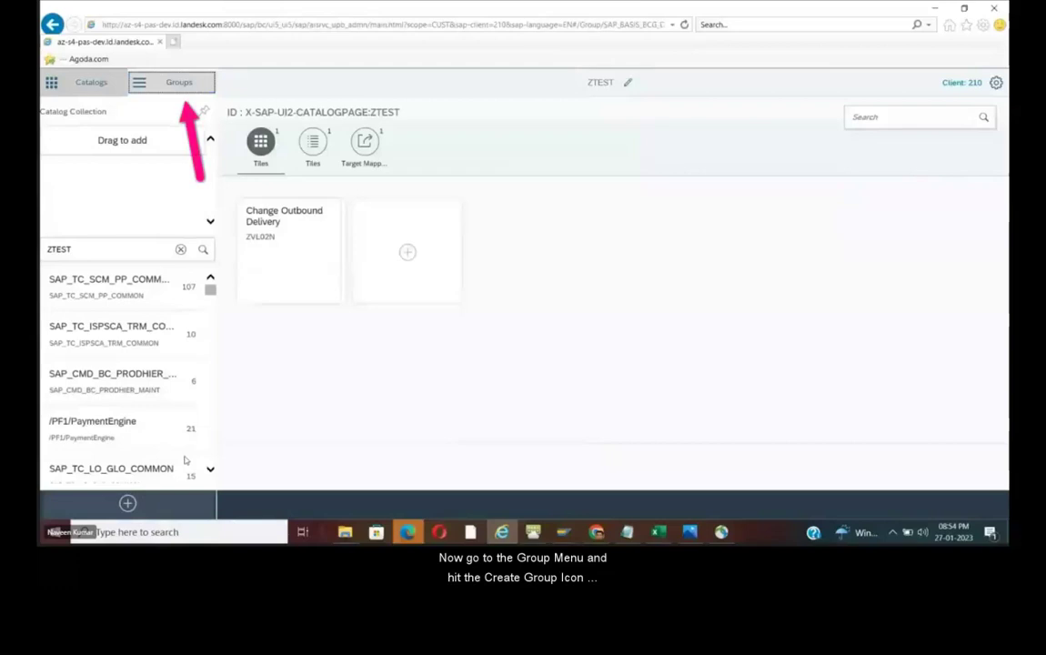
pyautogui.click(128, 503)
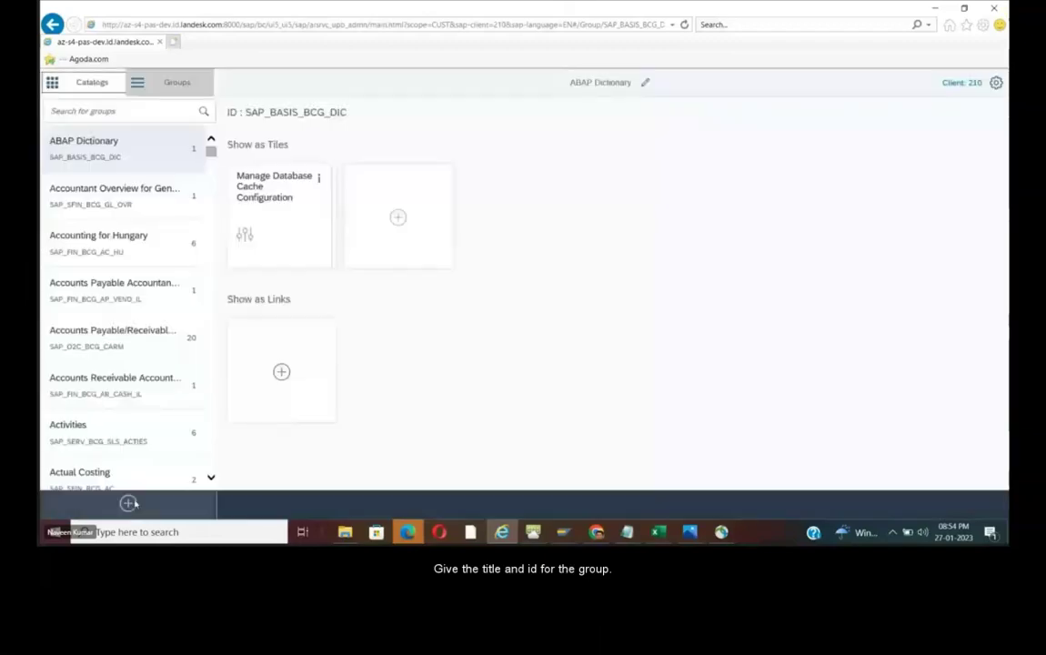
pyautogui.click(128, 503)
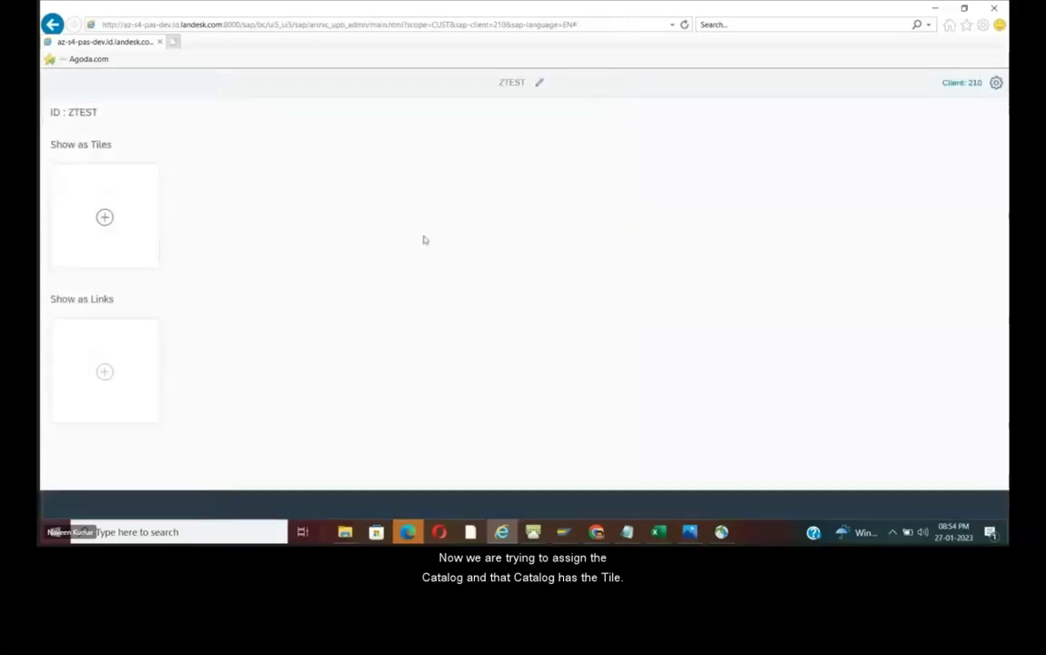
# - Add the Change Outbound Delivery tile from the ZTEST catalog to the ZTEST group and return to the group overview
pyautogui.click(103, 216)
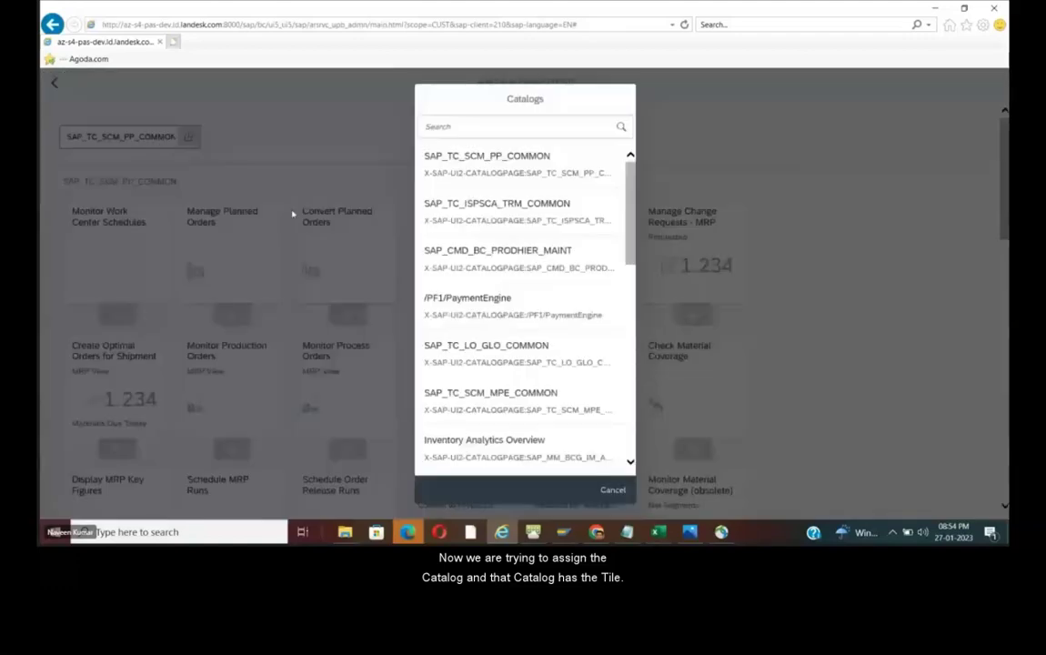
pyautogui.click(445, 126)
pyautogui.write('ZTEST')
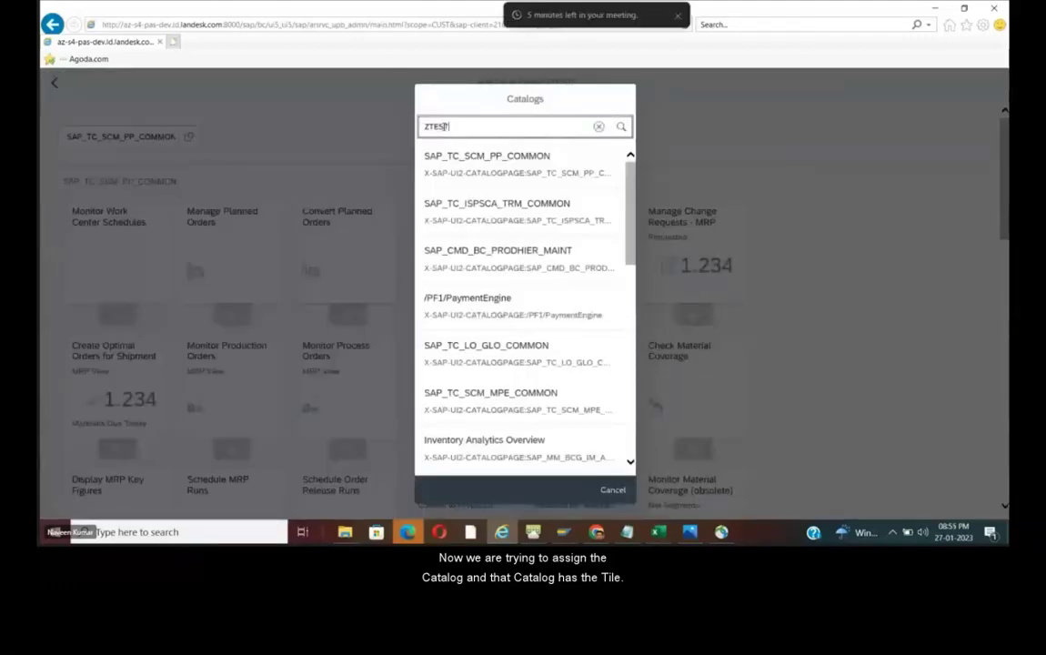
pyautogui.click(452, 162)
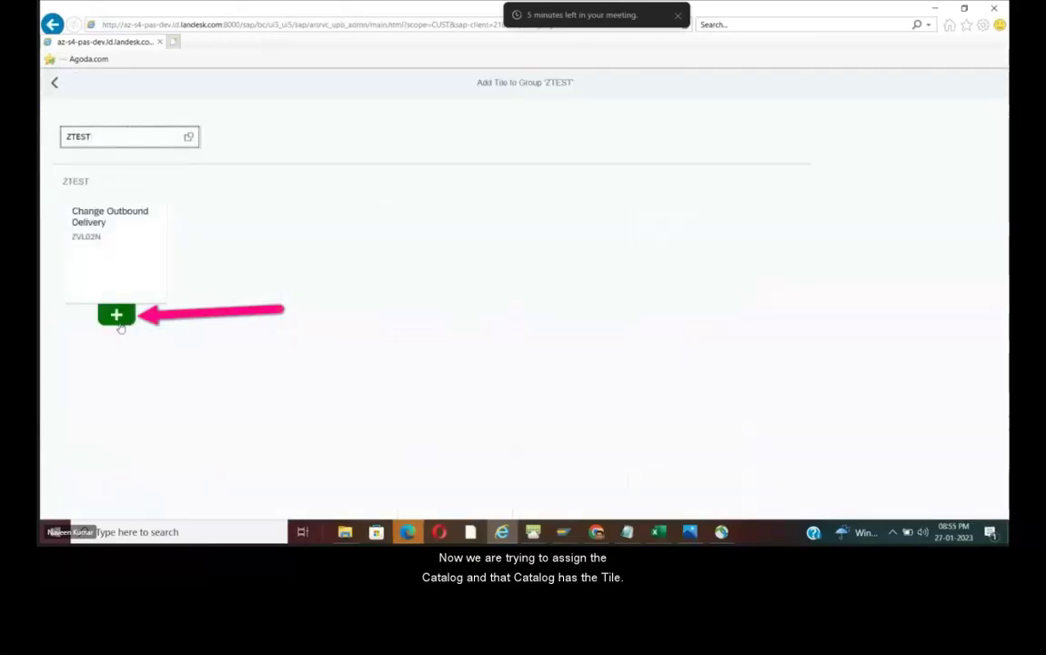
pyautogui.click(117, 316)
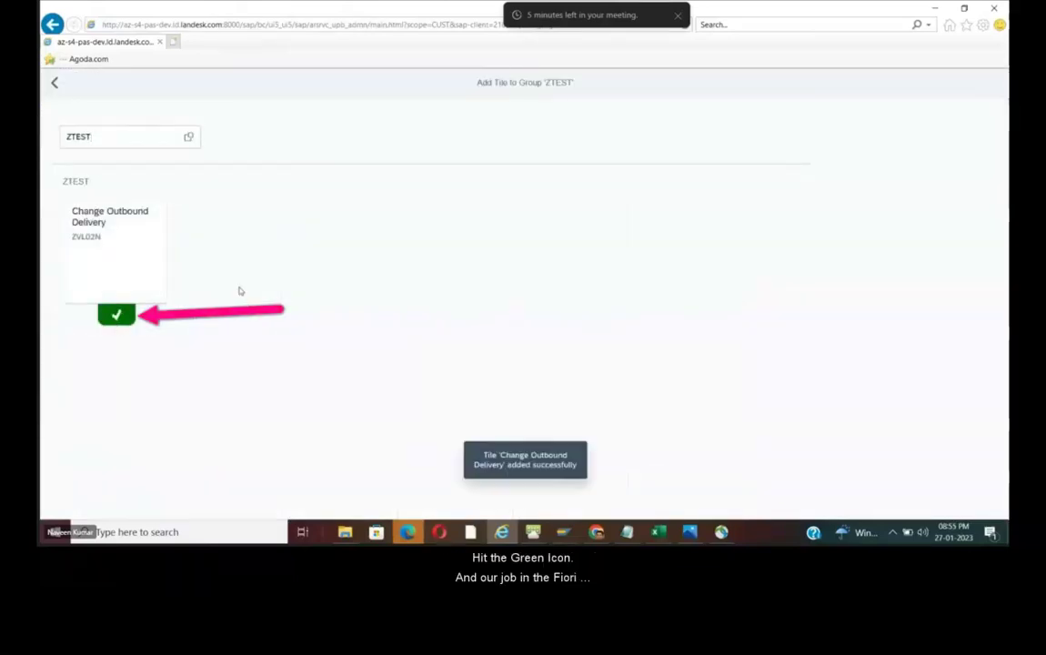
pyautogui.click(55, 82)
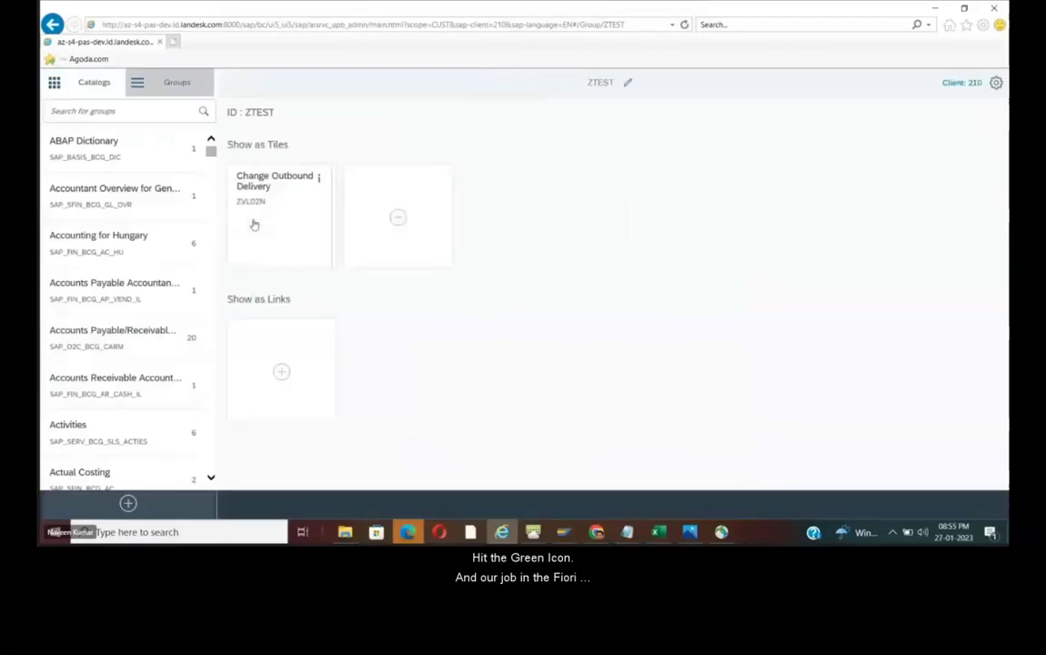
# - Switch to SAP Easy Access, start transaction PFCG and create the role ZTEST2
pyautogui.click(94, 87)
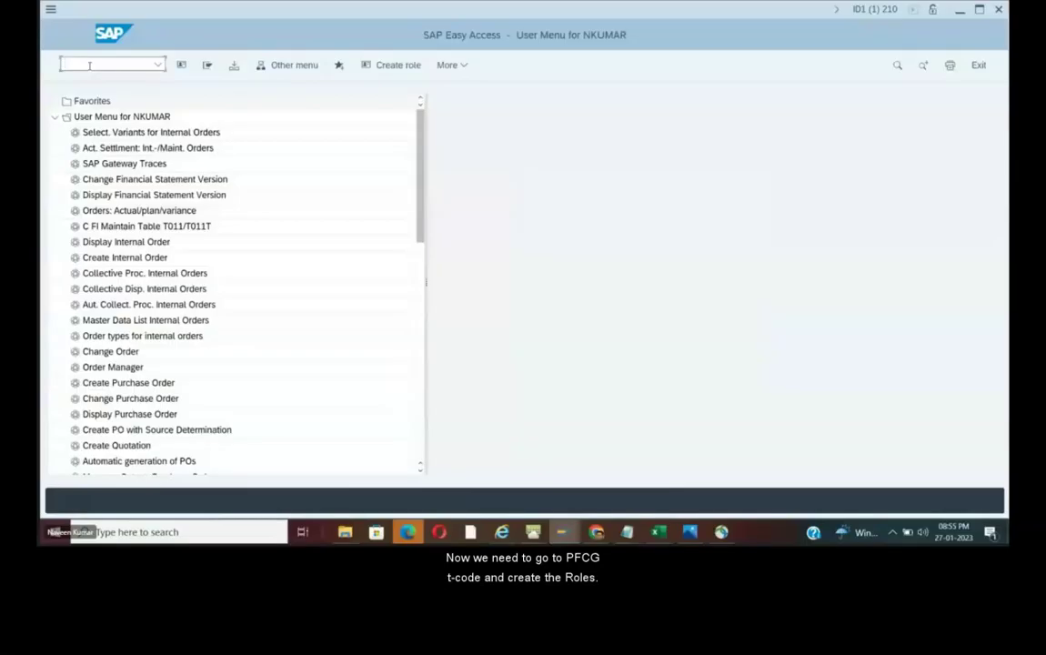
pyautogui.write('/npfcg')
pyautogui.press('Return')
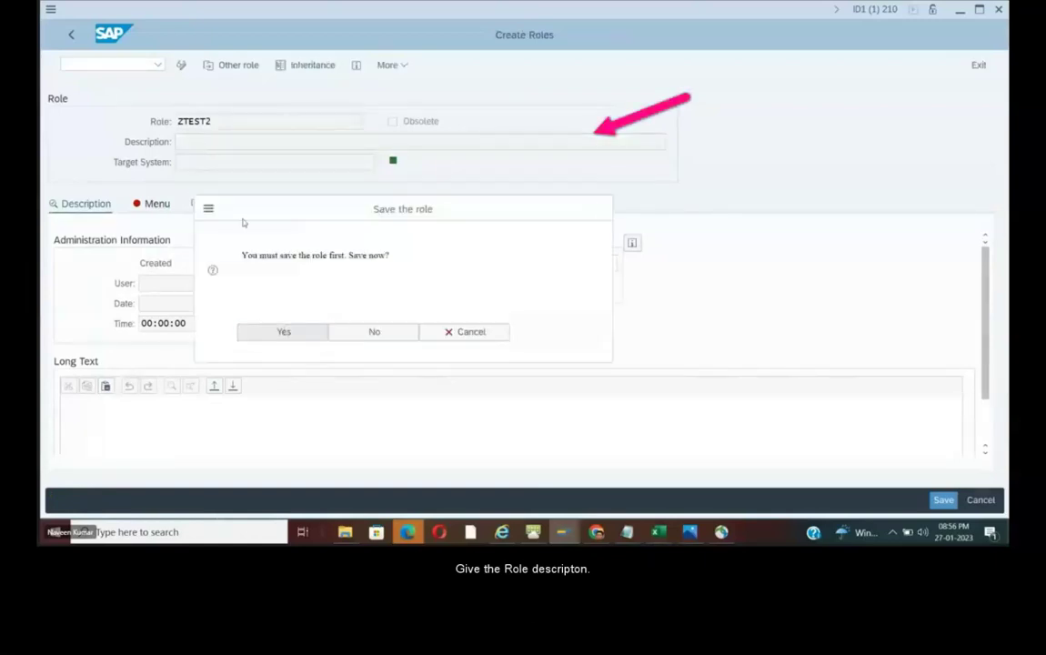
# - Save the new role and set its description to Test role for ZVL02N
pyautogui.click(194, 142)
pyautogui.write('Test role for ZV')
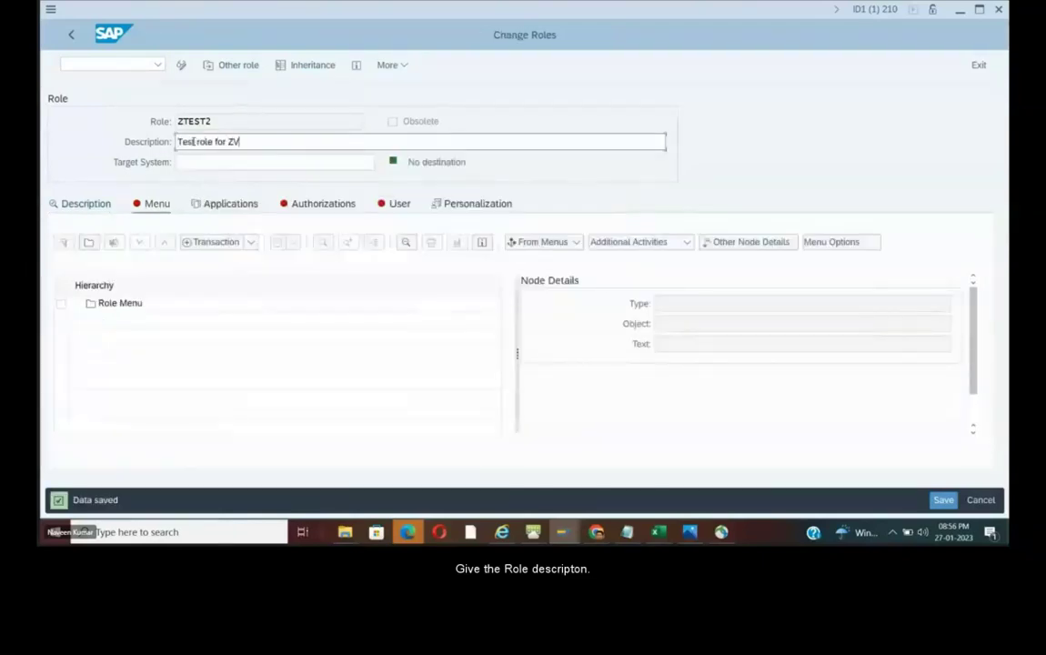
pyautogui.write('L02N')
pyautogui.hotkey('ctrl', 'a')
pyautogui.click(42, 116)
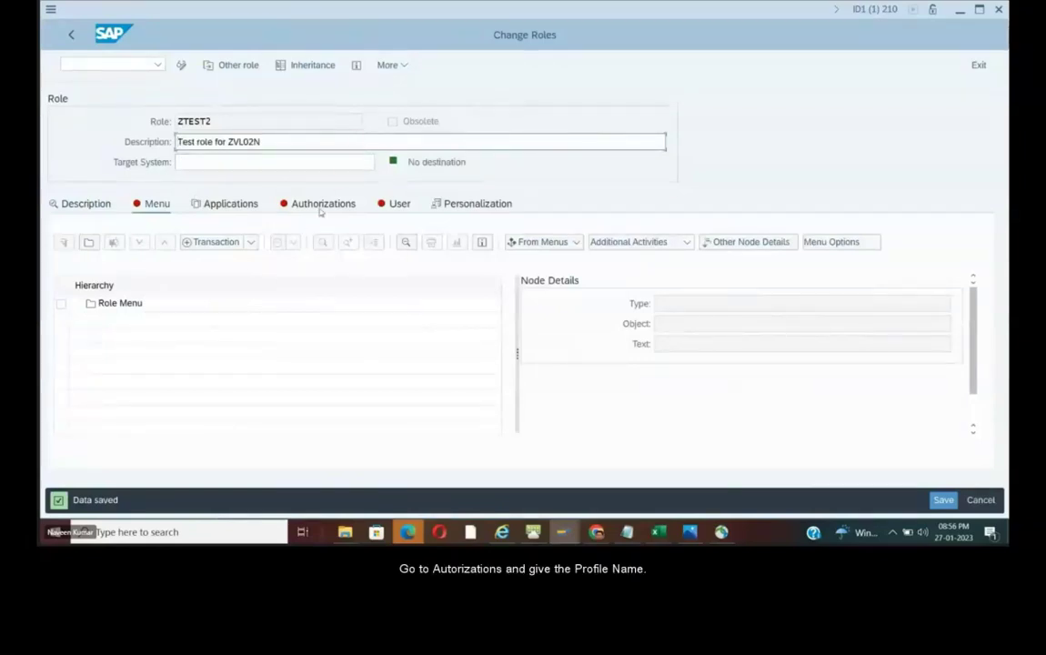
# - Name the role's authorization profile ZTEST2 with the profile text Test role for ZVL02N
pyautogui.click(320, 207)
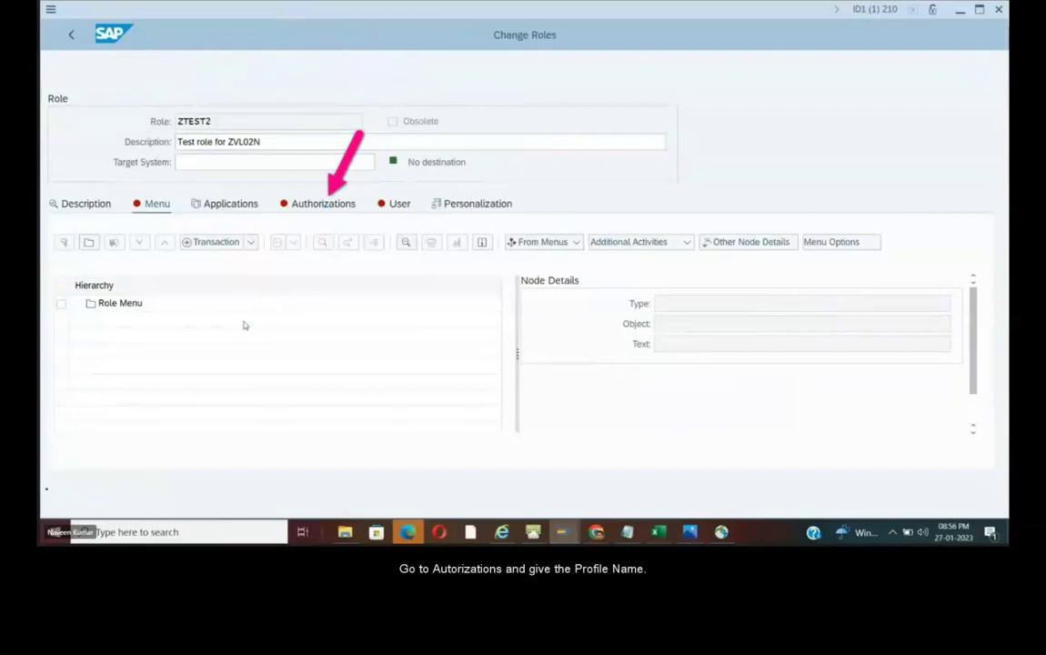
pyautogui.click(181, 384)
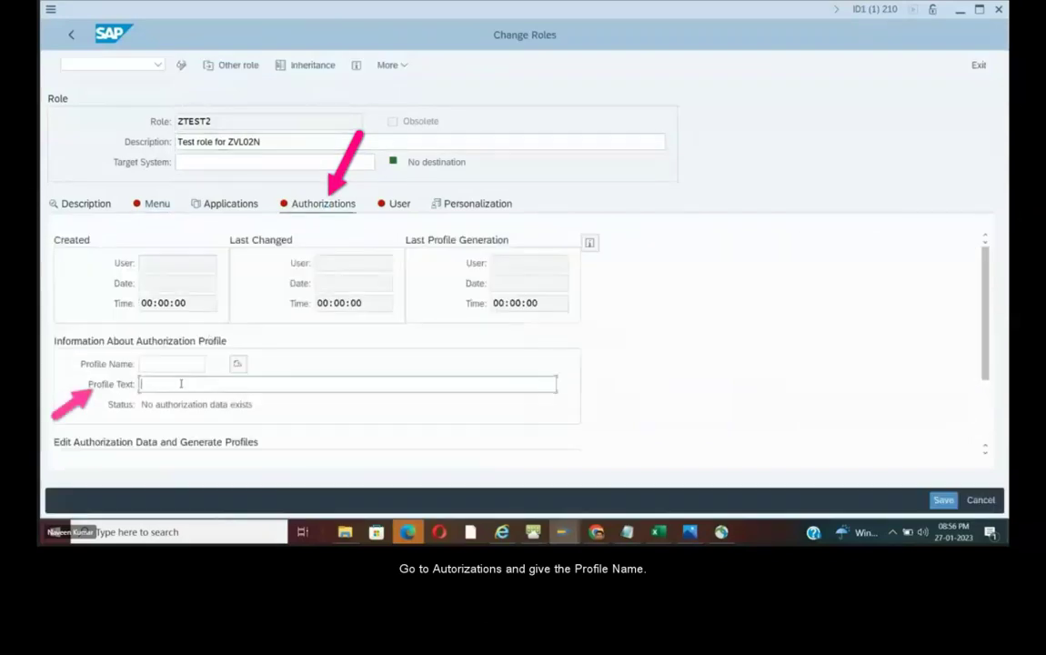
pyautogui.click(156, 363)
pyautogui.write('ZTEST')
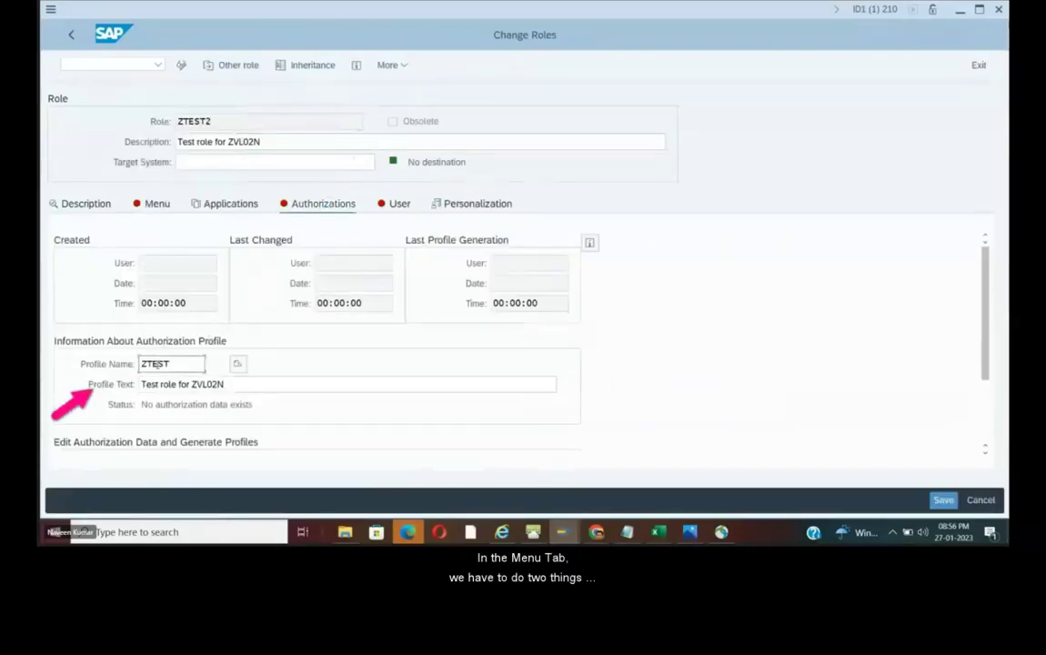
pyautogui.write('2')
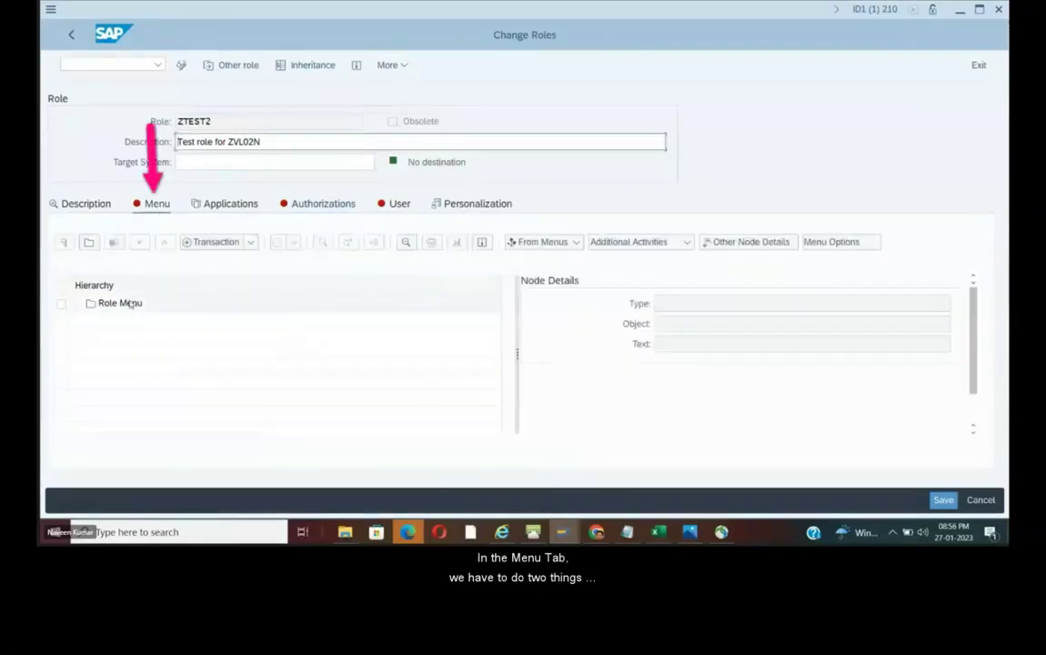
# - Add the SAP Fiori tile catalog ZTEST from the local front-end server to the role menu, including its applications
pyautogui.click(130, 303)
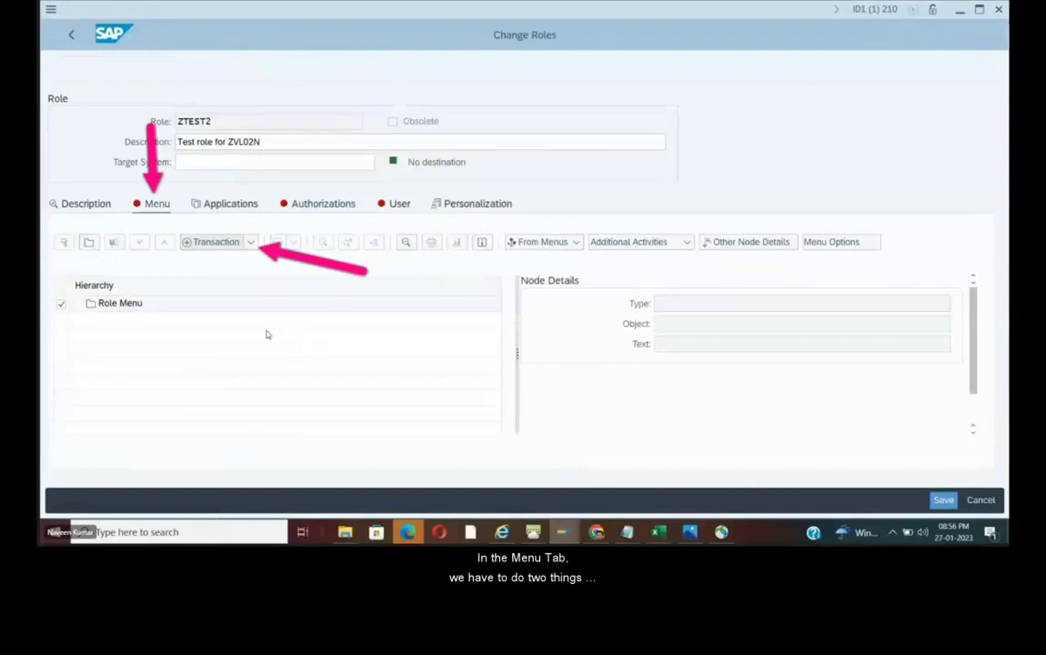
pyautogui.click(250, 242)
pyautogui.click(292, 342)
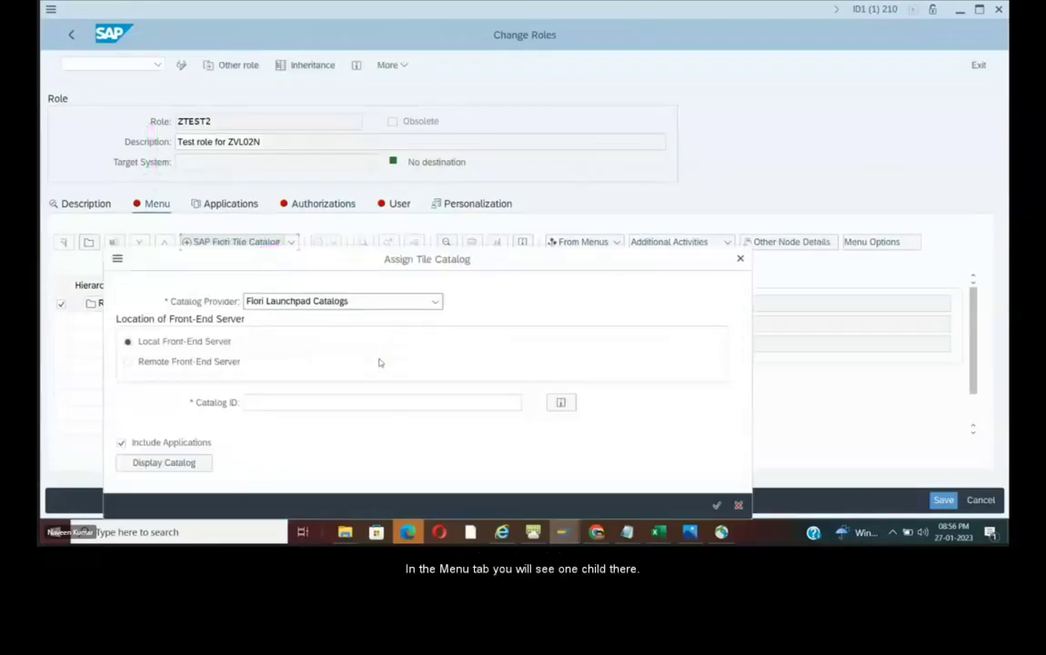
pyautogui.click(278, 406)
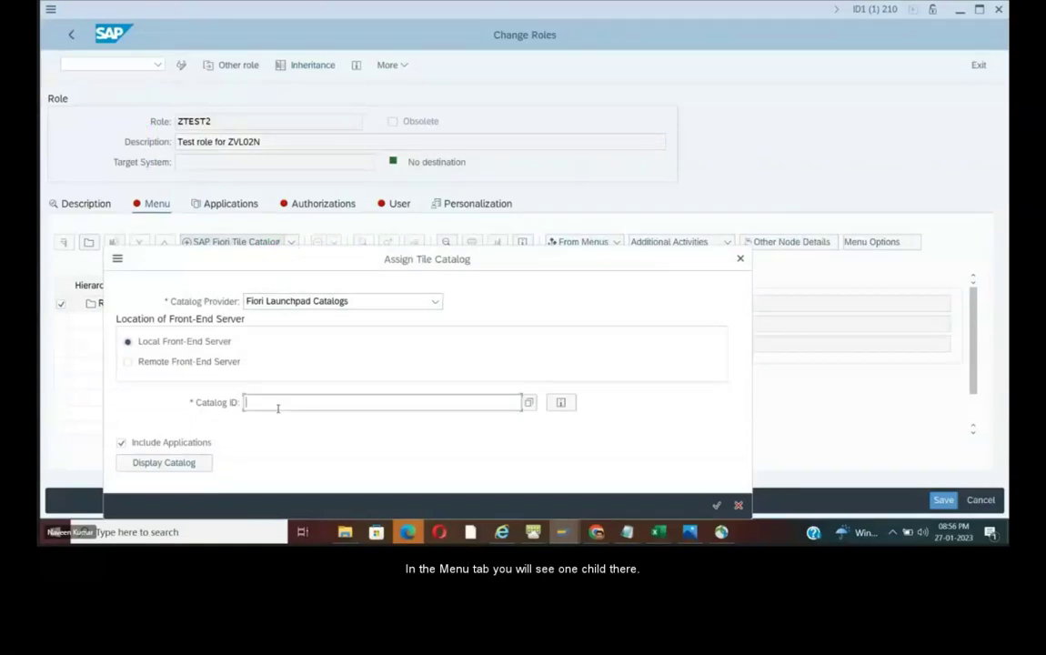
pyautogui.write('ZTEST')
pyautogui.click(230, 365)
pyautogui.click(98, 320)
pyautogui.click(88, 320)
pyautogui.click(88, 319)
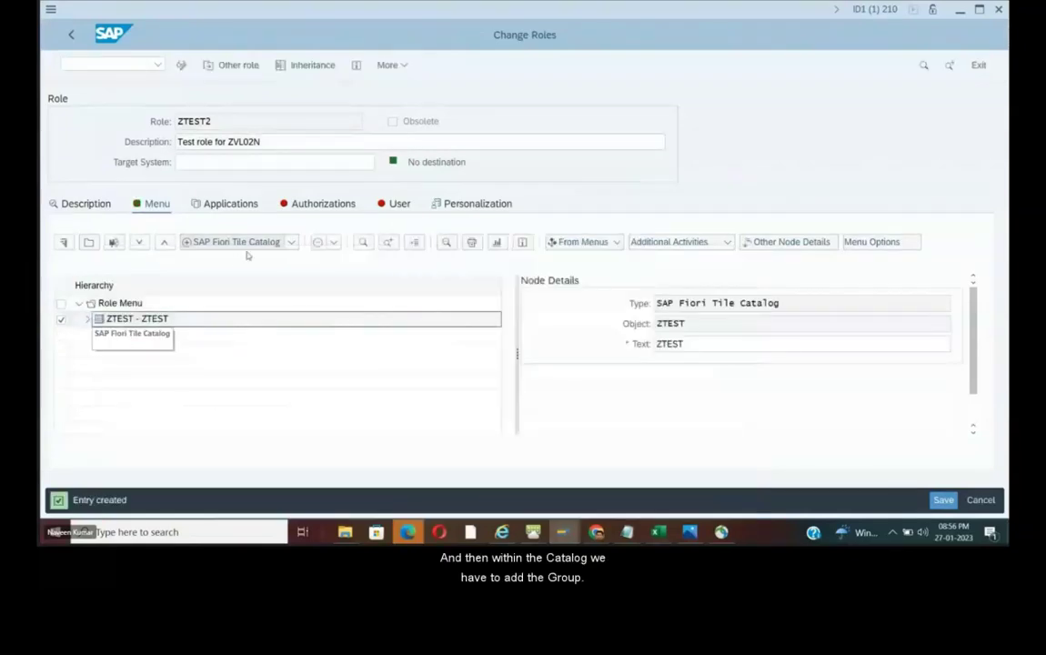
# - Add the SAP Fiori tile group ZTEST to the role menu and save the role
pyautogui.click(291, 242)
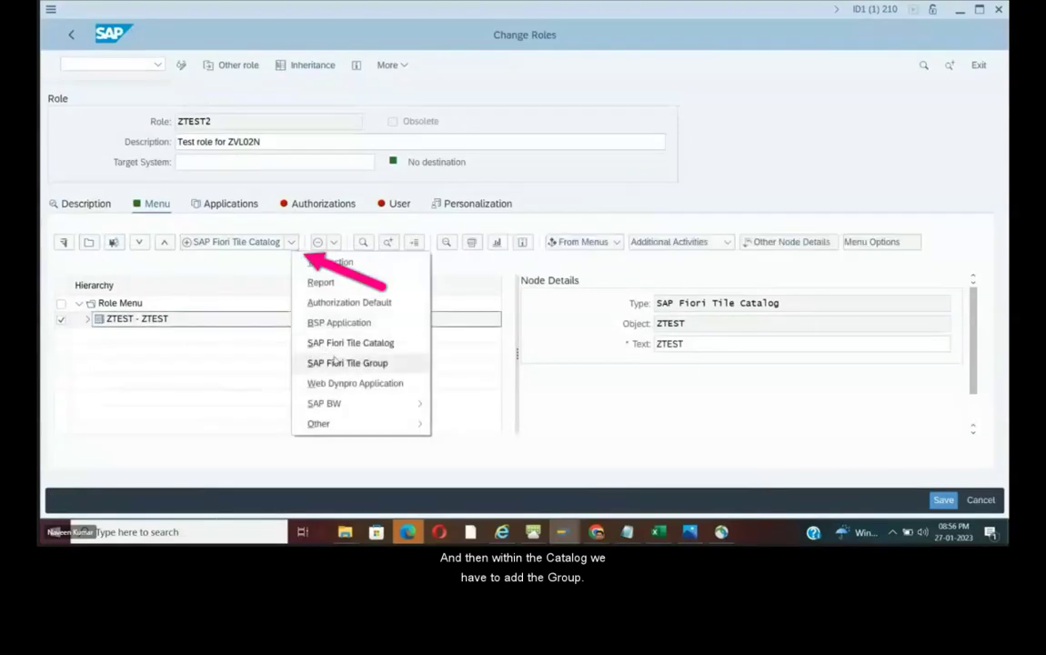
pyautogui.click(339, 361)
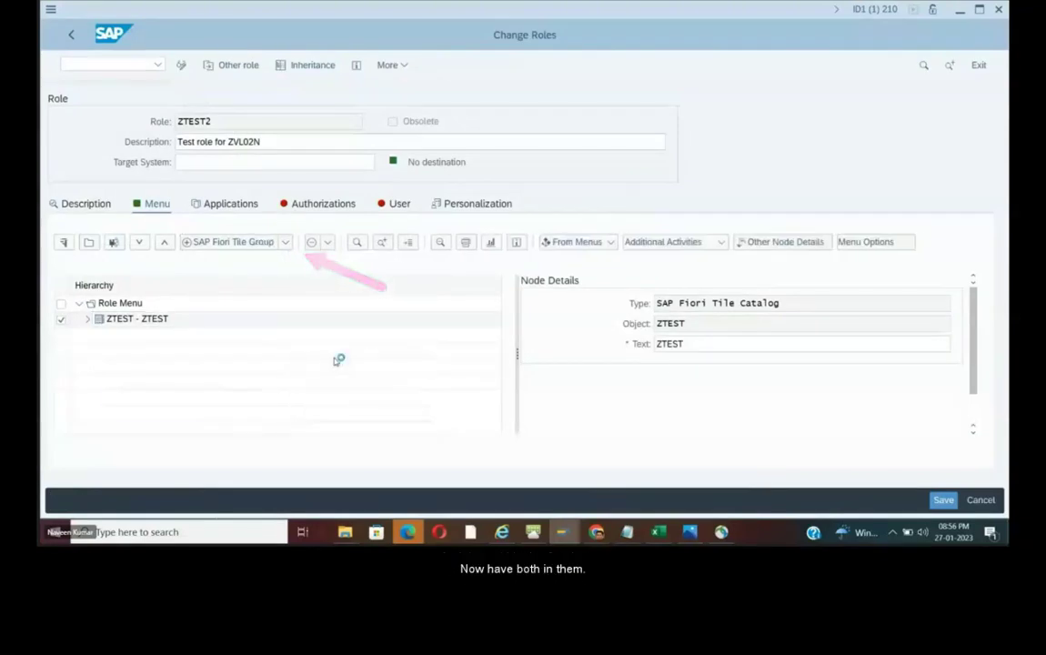
pyautogui.write('ZTEST')
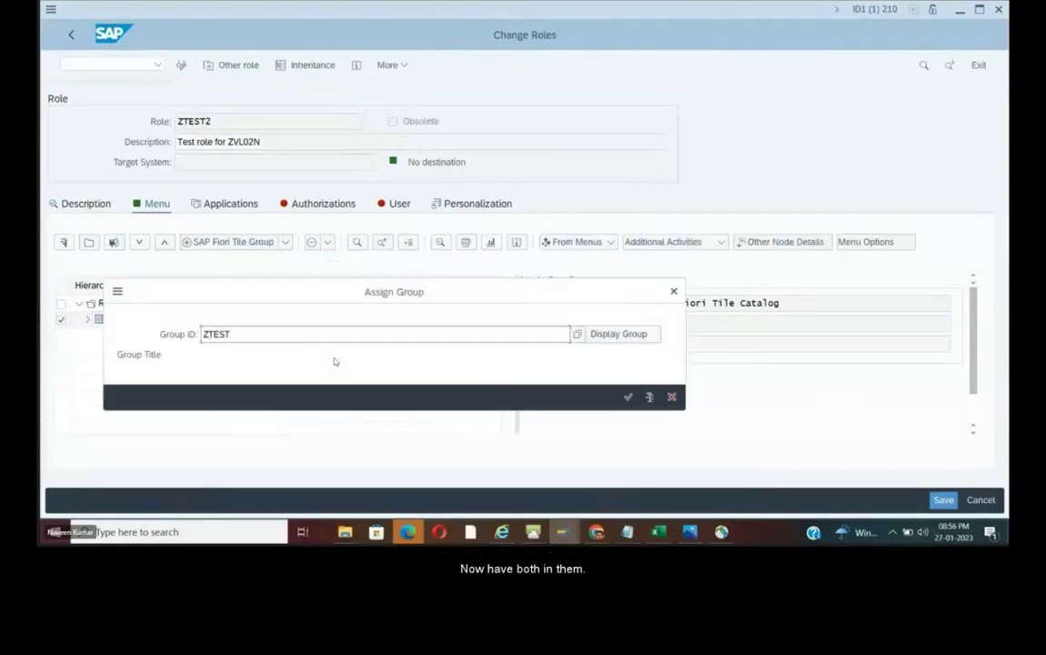
pyautogui.press('Return')
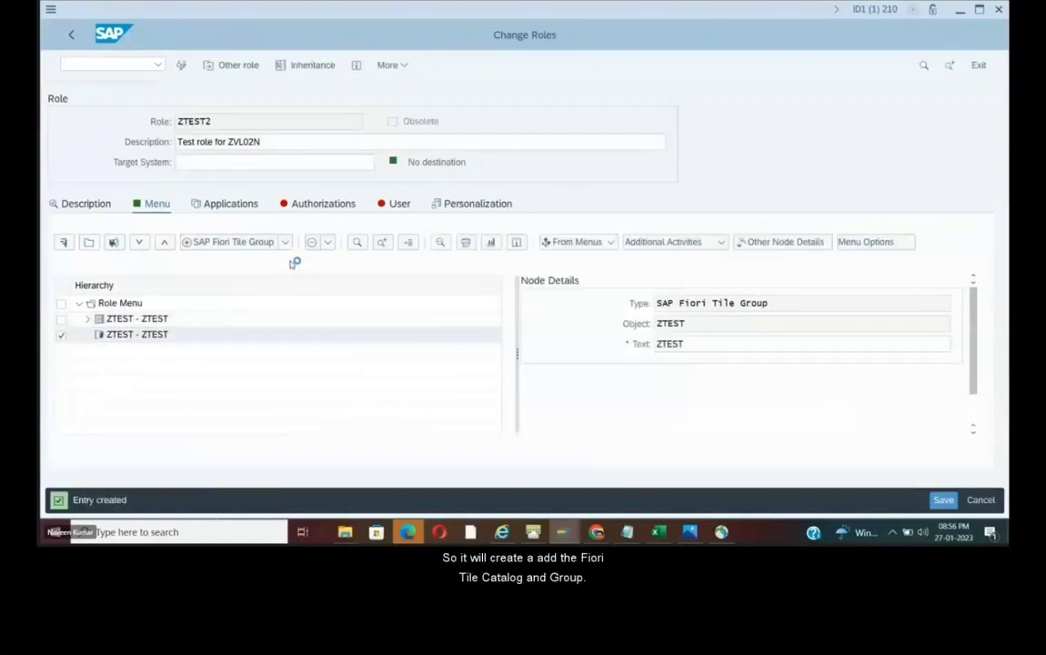
pyautogui.hotkey('ctrl', 's')
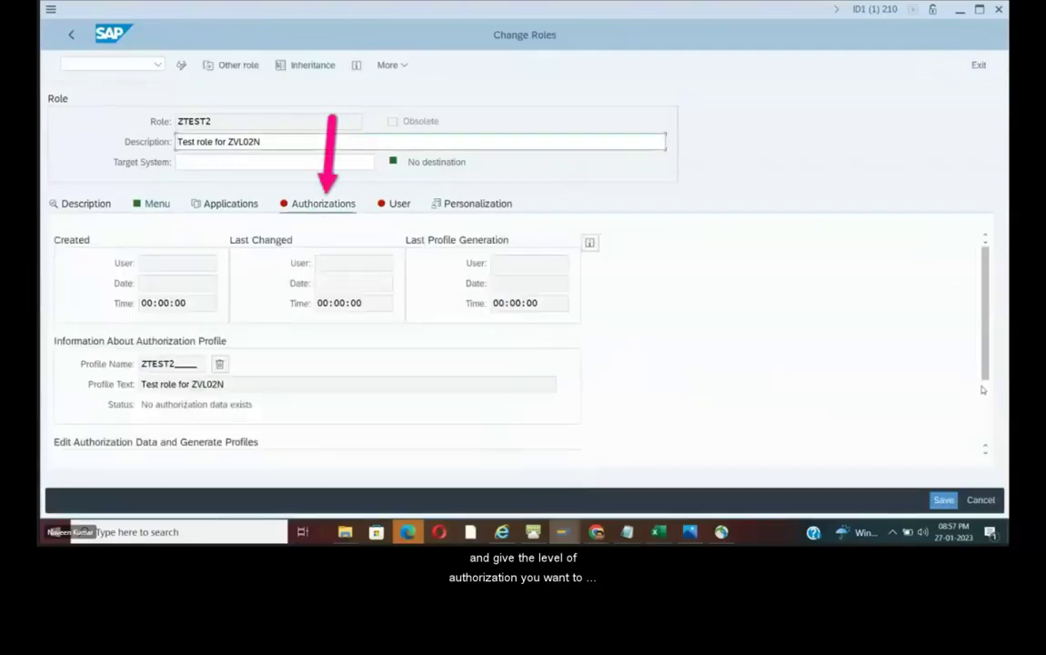
# - Open the role's authorization data, assign full authorization to all open organizational levels and save them
pyautogui.scroll(-3, 983, 389)
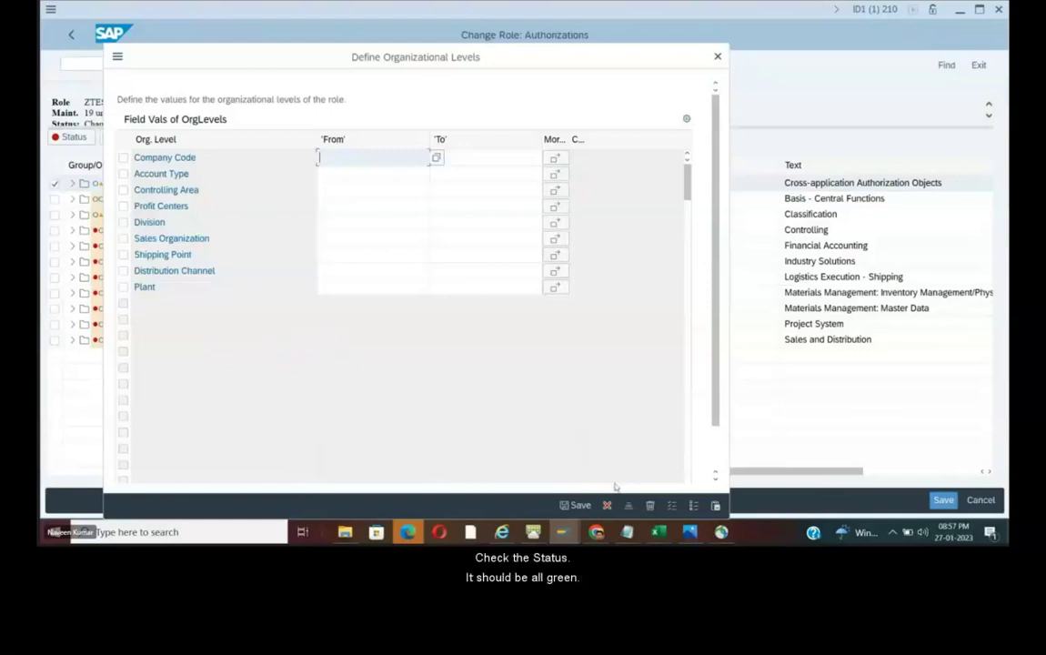
pyautogui.scroll(-3, 724, 409)
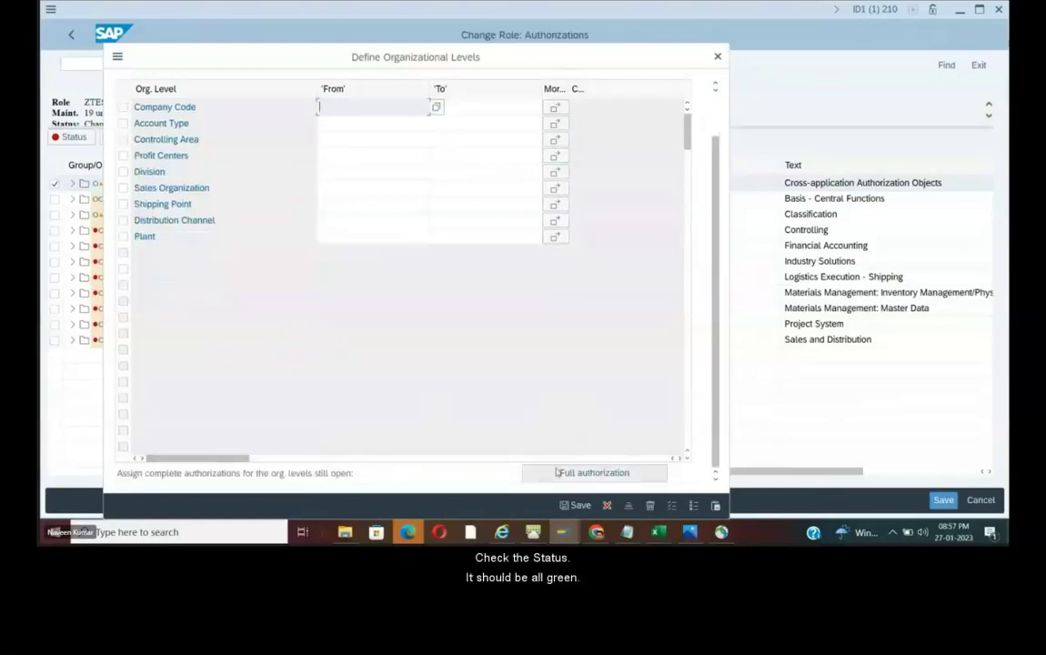
pyautogui.click(570, 510)
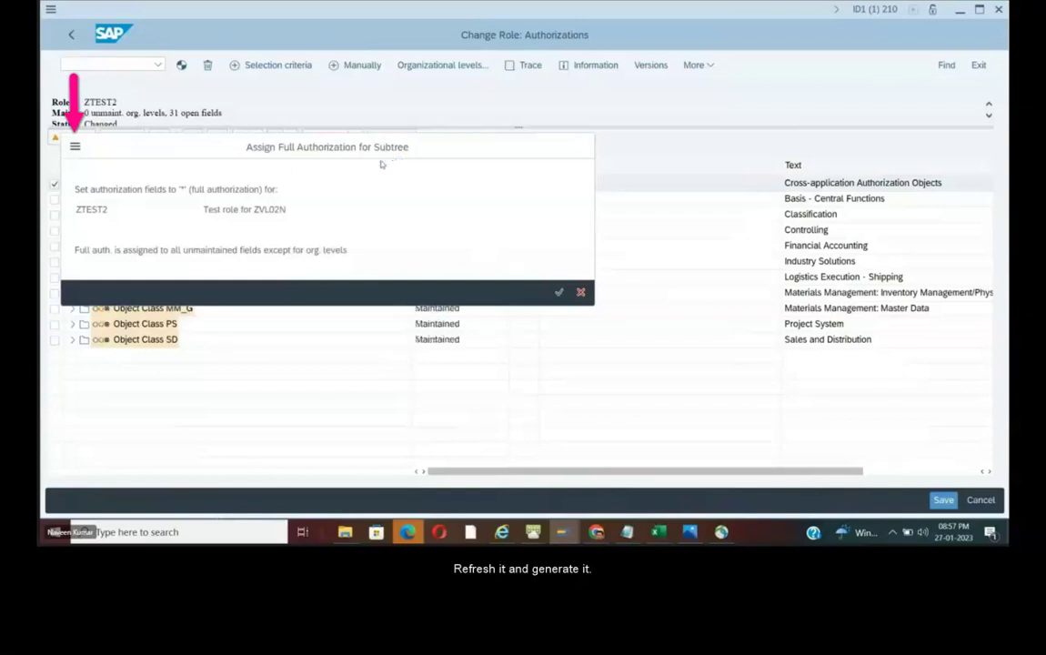
# - Assign full authorization to all unmaintained fields of role ZTEST2 and transport the role with its generated profiles
pyautogui.press('Return')
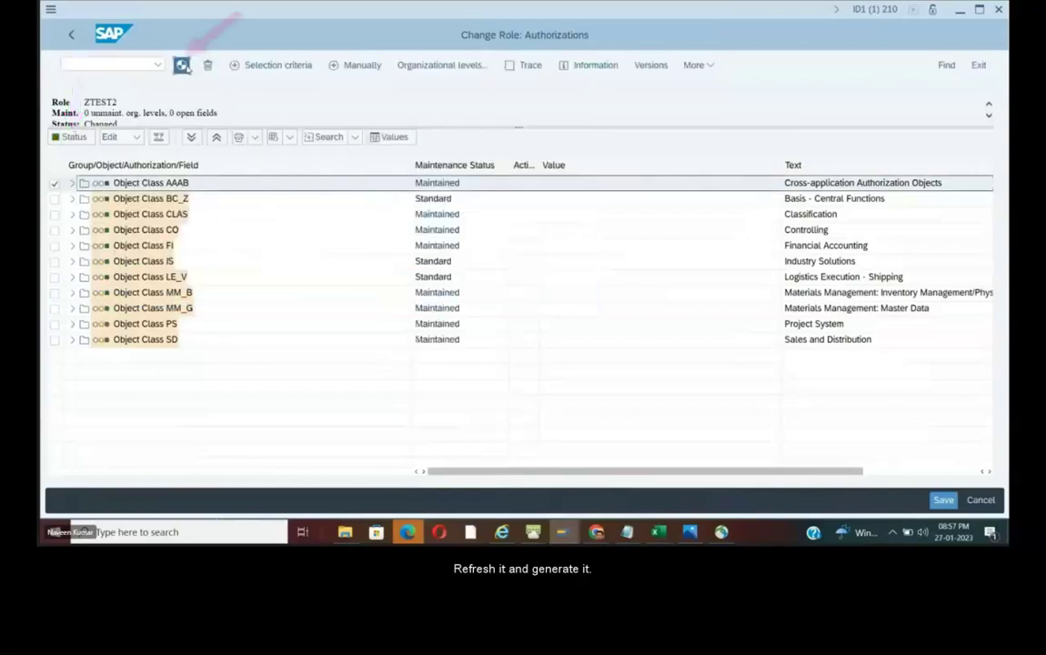
pyautogui.click(72, 36)
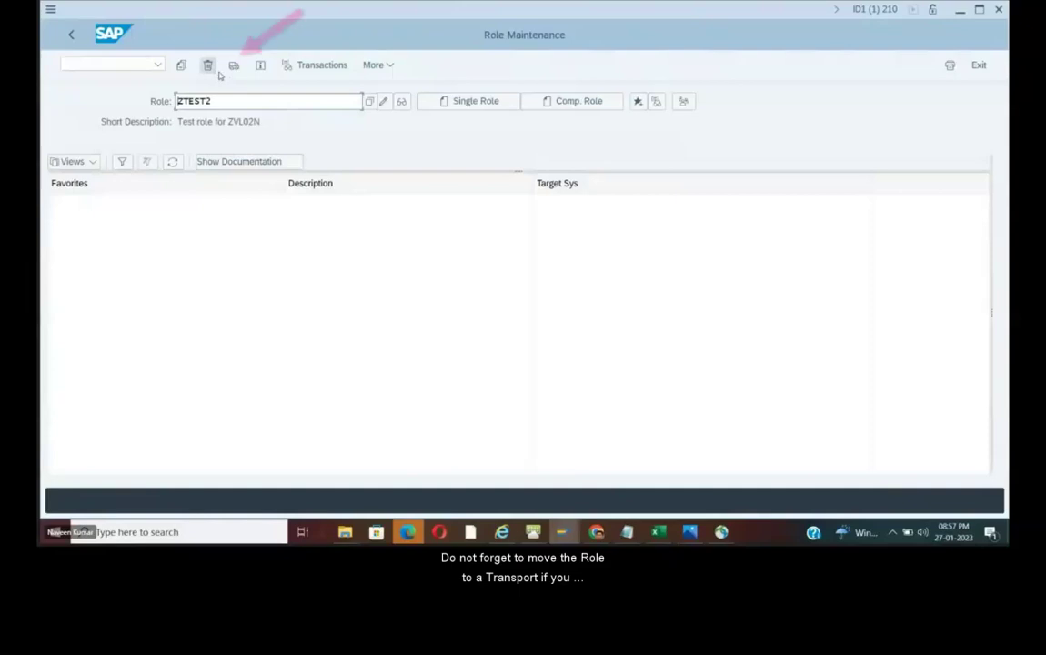
pyautogui.click(233, 65)
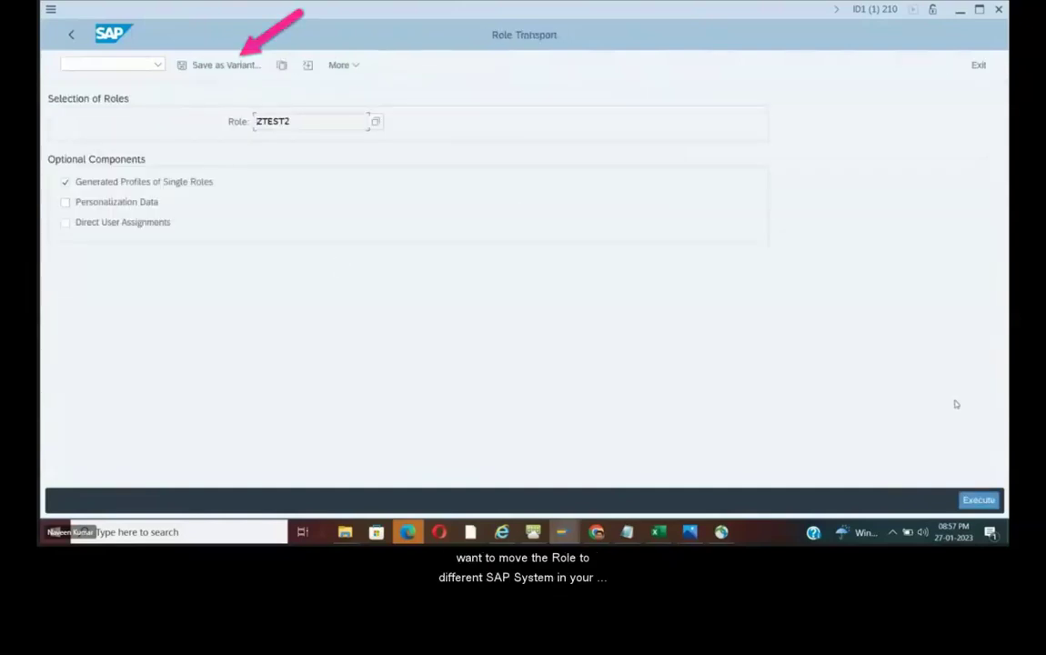
pyautogui.click(979, 499)
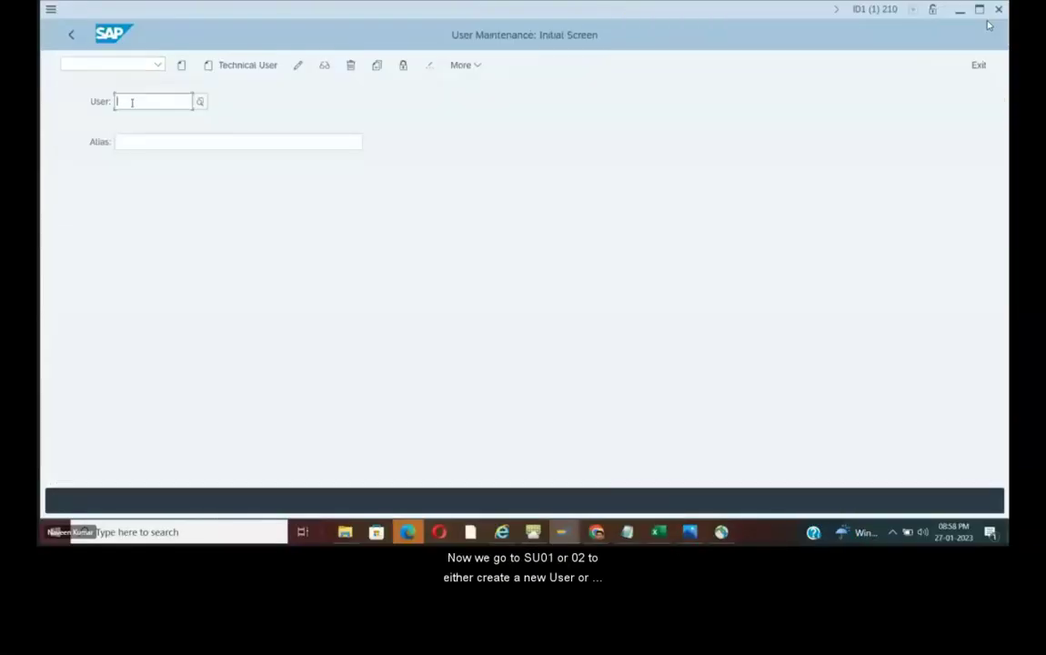
# - Open user ZTEST2 for editing in User Maintenance and remove the role ZHU:FI_MSTR_AR_GEN_LED_ACCOUNT from its role assignments
pyautogui.write('ZTEST2')
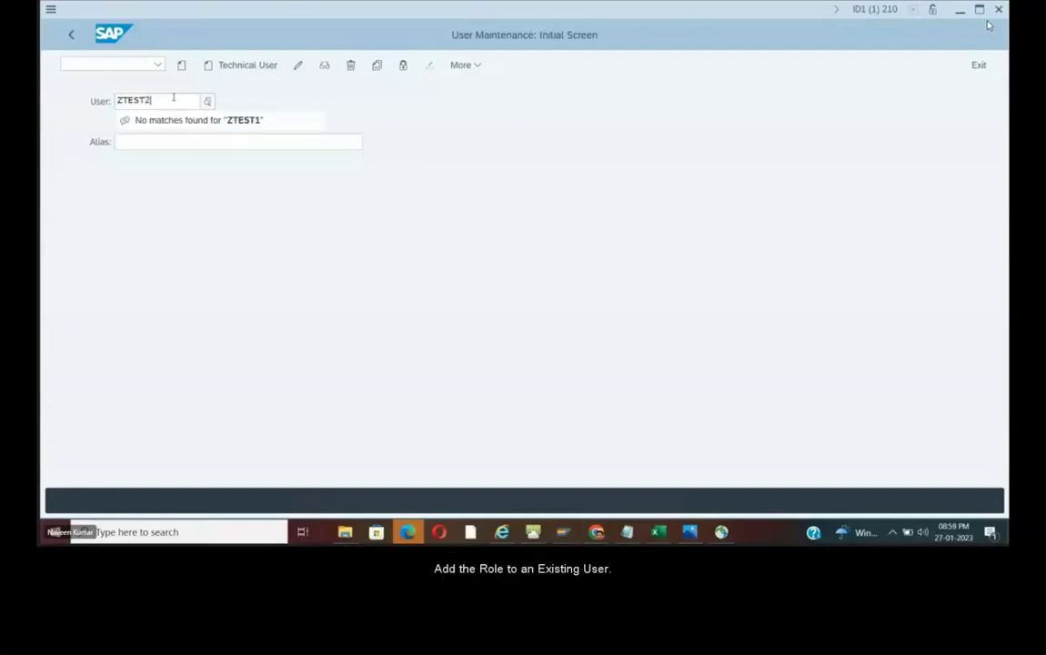
pyautogui.click(298, 65)
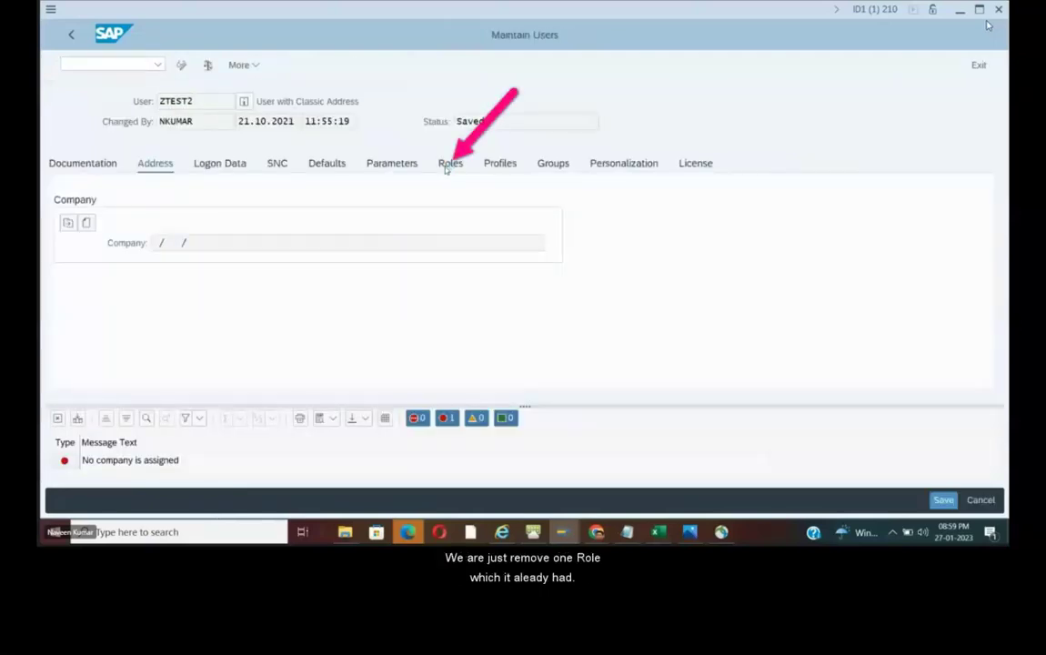
pyautogui.click(452, 168)
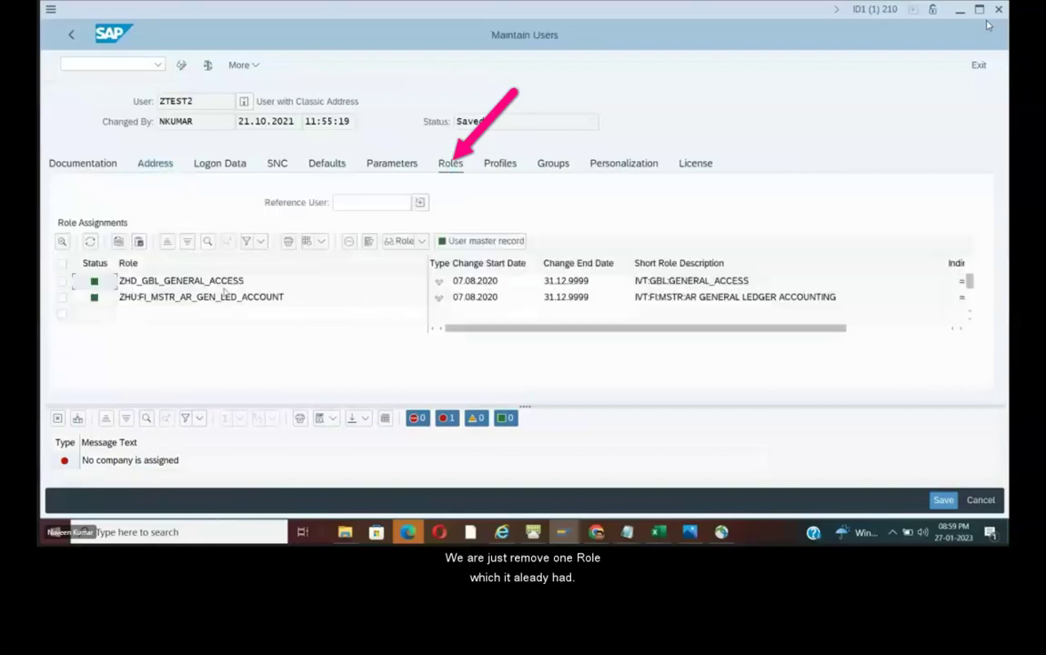
pyautogui.click(62, 297)
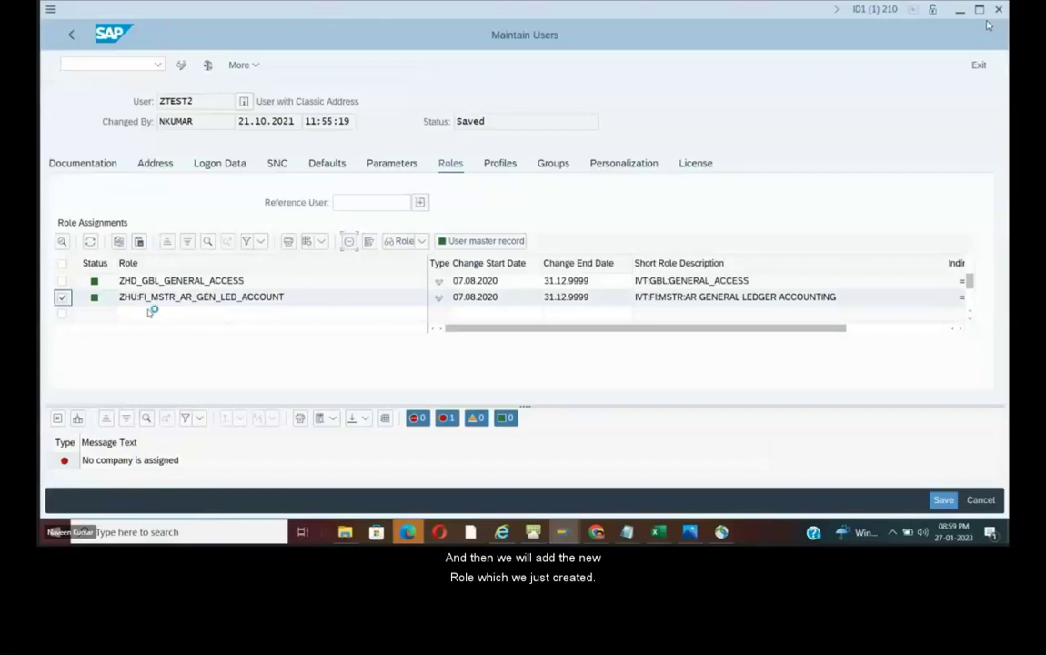
pyautogui.press('Delete')
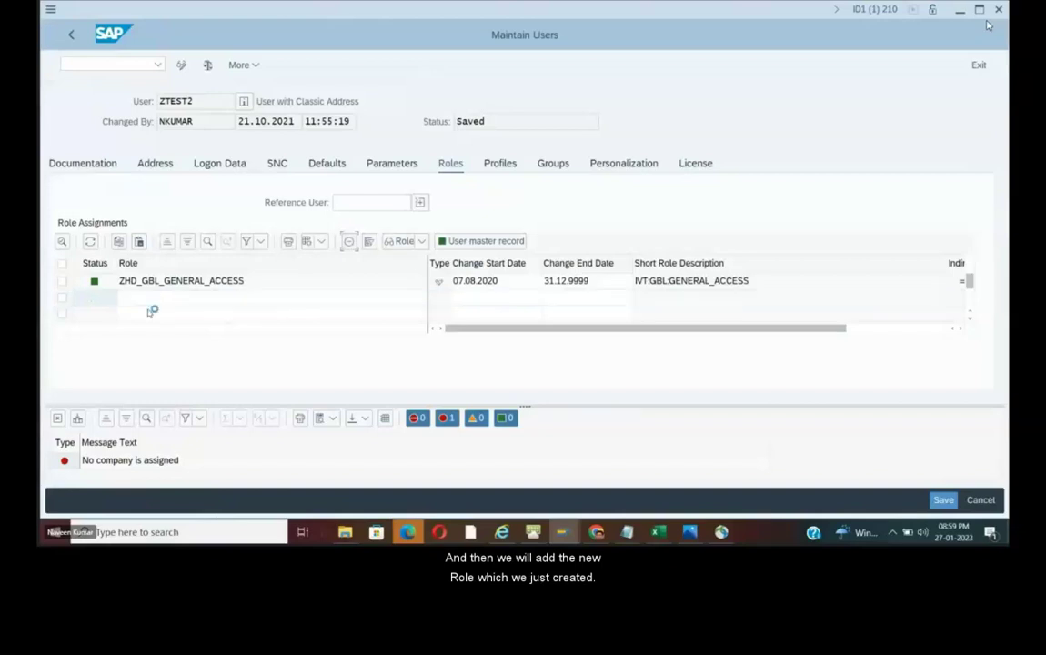
# - Assign the role ZTEST2 to the user
pyautogui.click(138, 303)
pyautogui.write('ZTEST2')
pyautogui.press('Return')
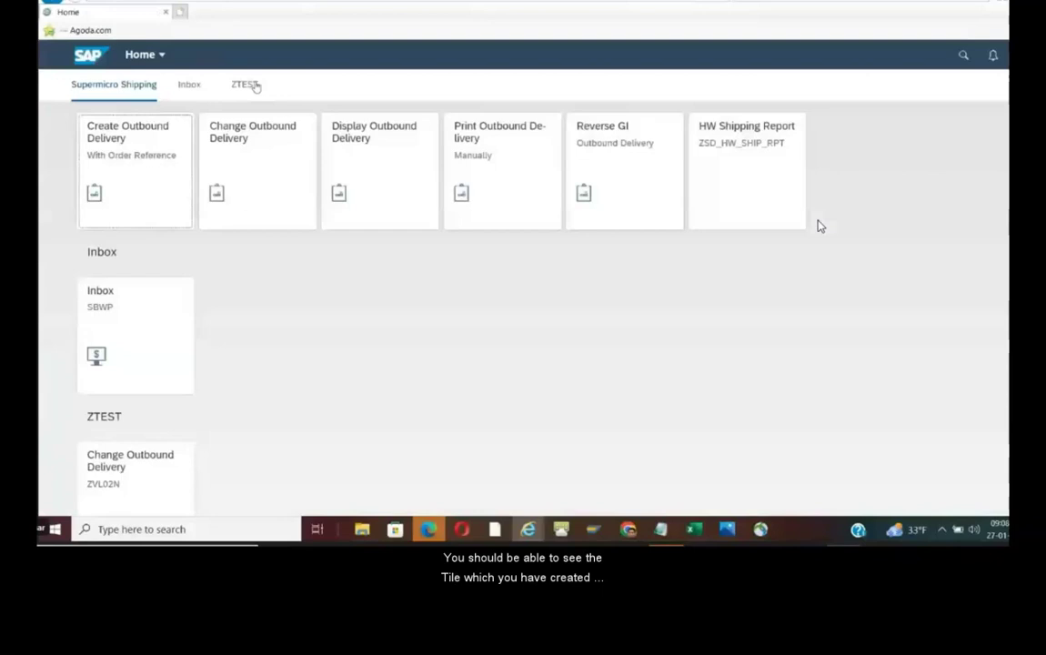
# - In the Fiori launchpad, launch the Change Outbound Delivery tile ZVL02N from group ZTEST and enter an outbound delivery number
pyautogui.click(246, 84)
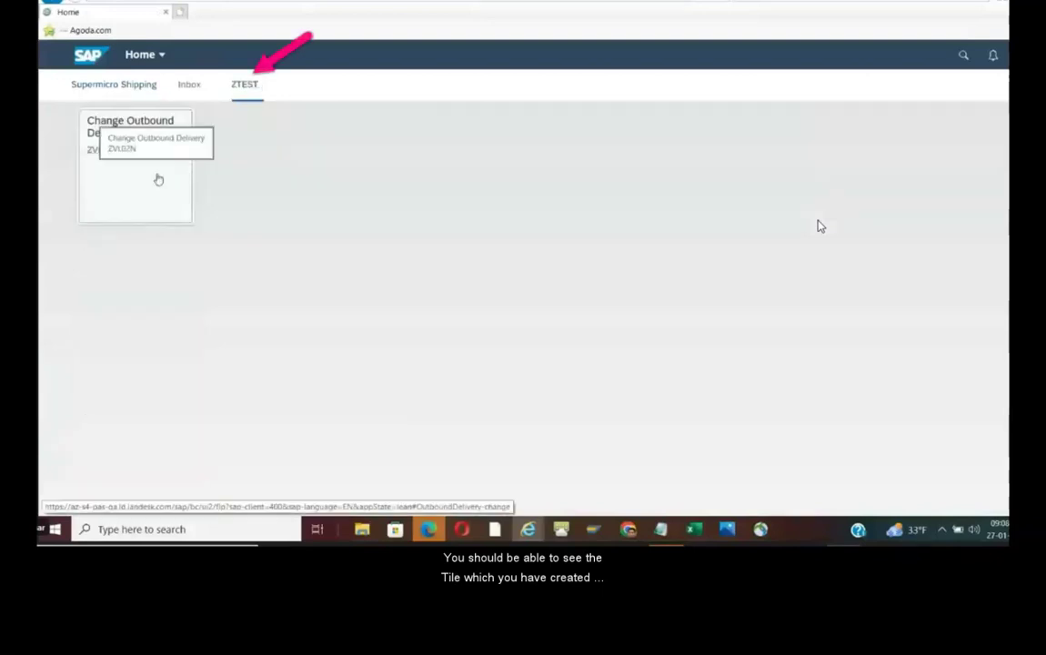
pyautogui.click(158, 179)
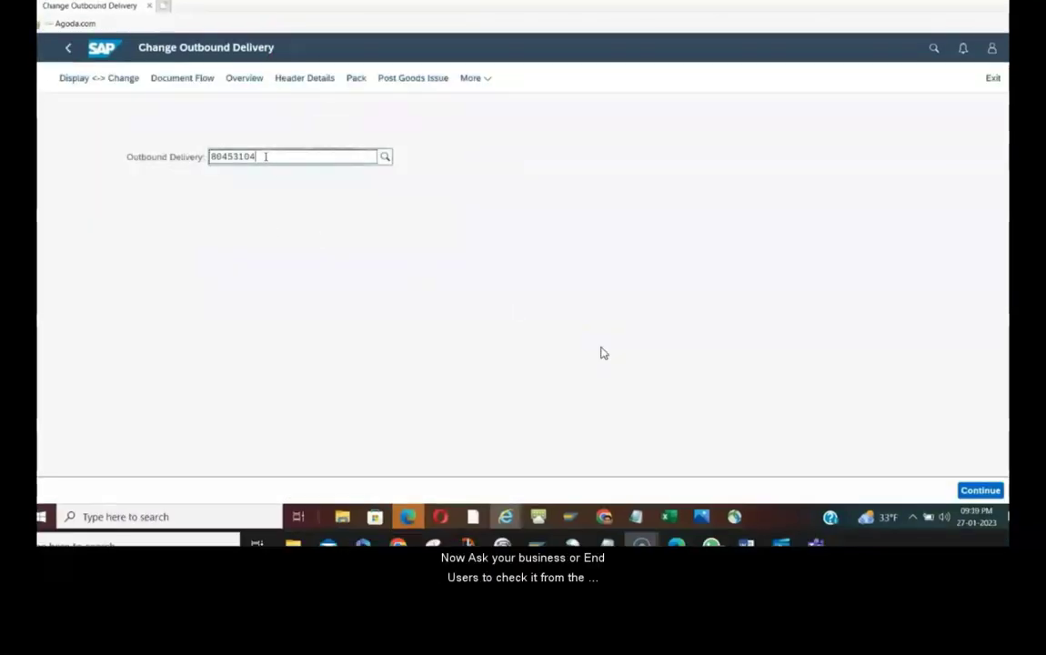
pyautogui.click(679, 347)
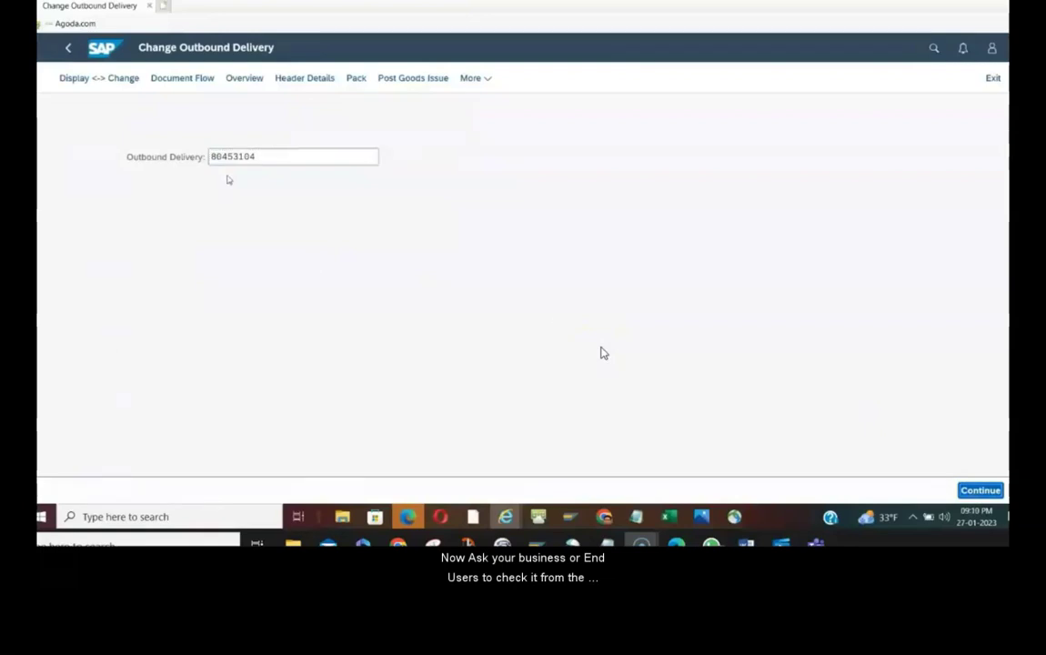